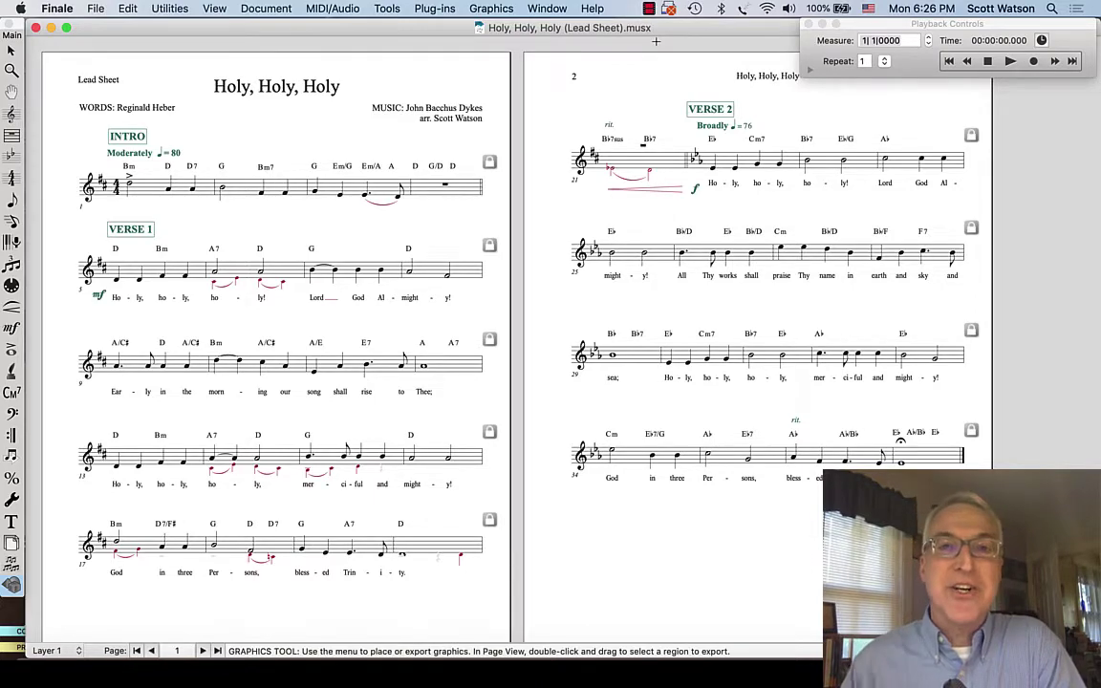
View the Holy, Holy, Holy (Rhythm Chart) document and return to the Lead Sheet document.
key(ctrl+Up)
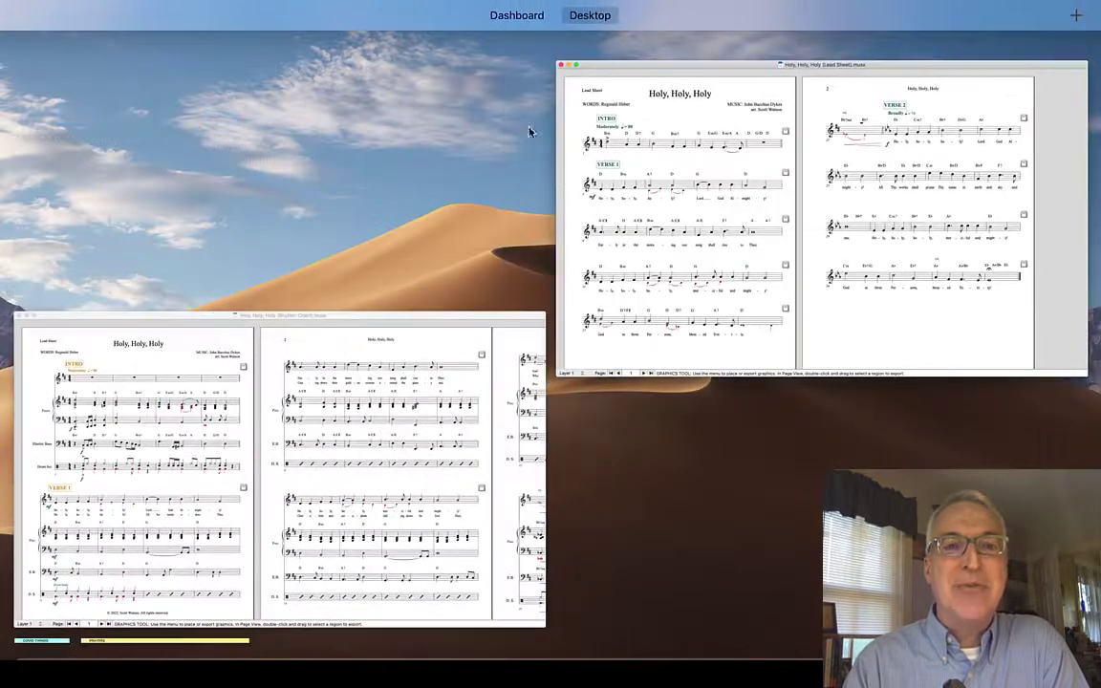
click(368, 388)
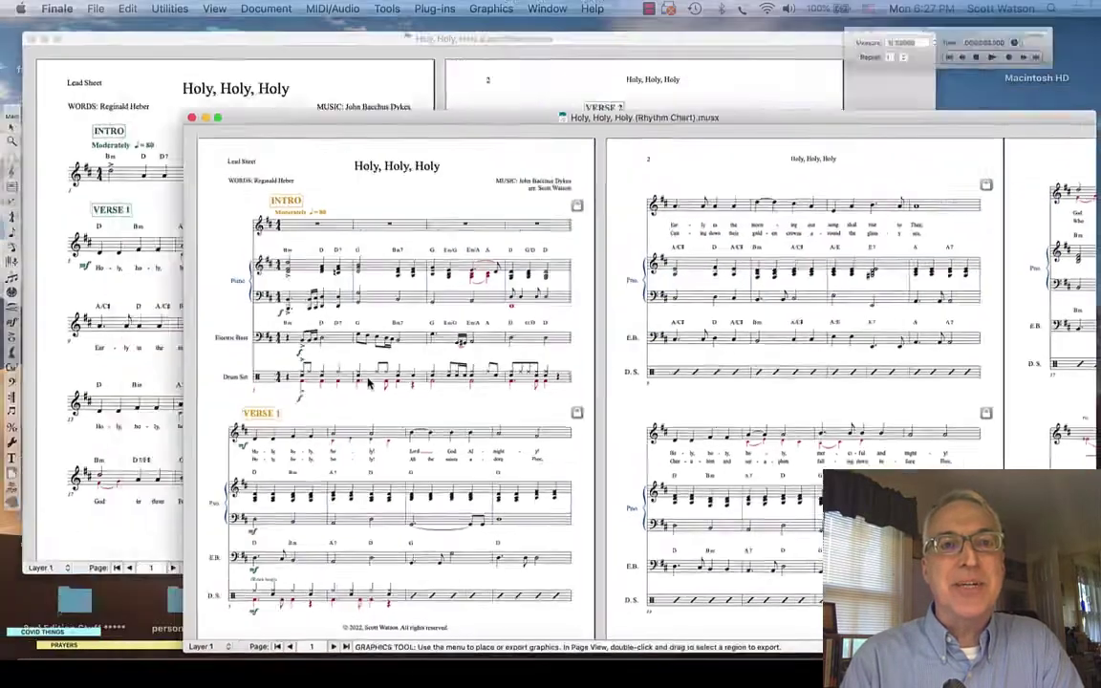
key(ctrl+Up)
click(288, 298)
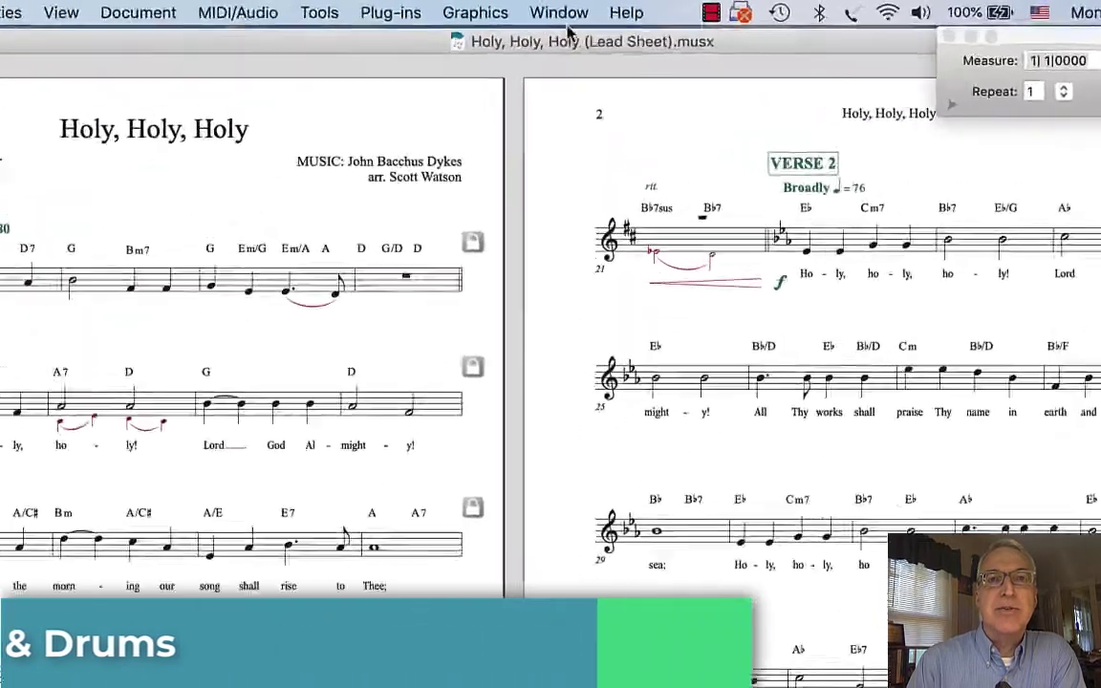
Open the ScoreManager and add a Piano from the Keyboards family to the score.
click(547, 9)
click(650, 322)
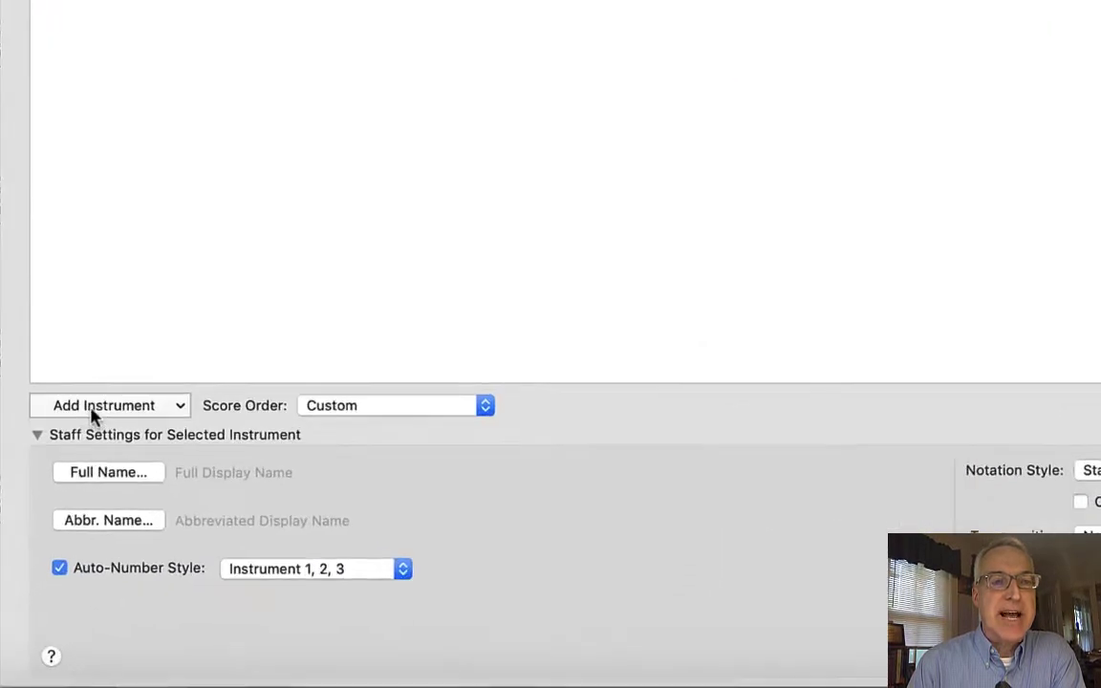
click(143, 487)
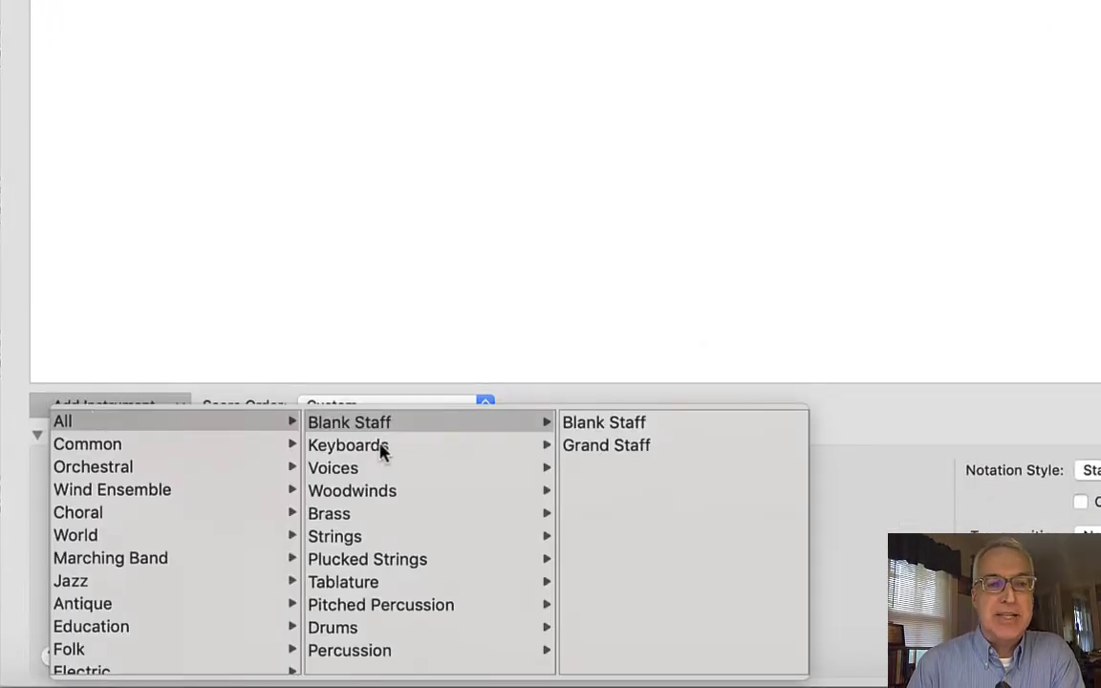
mouse_move(374, 454)
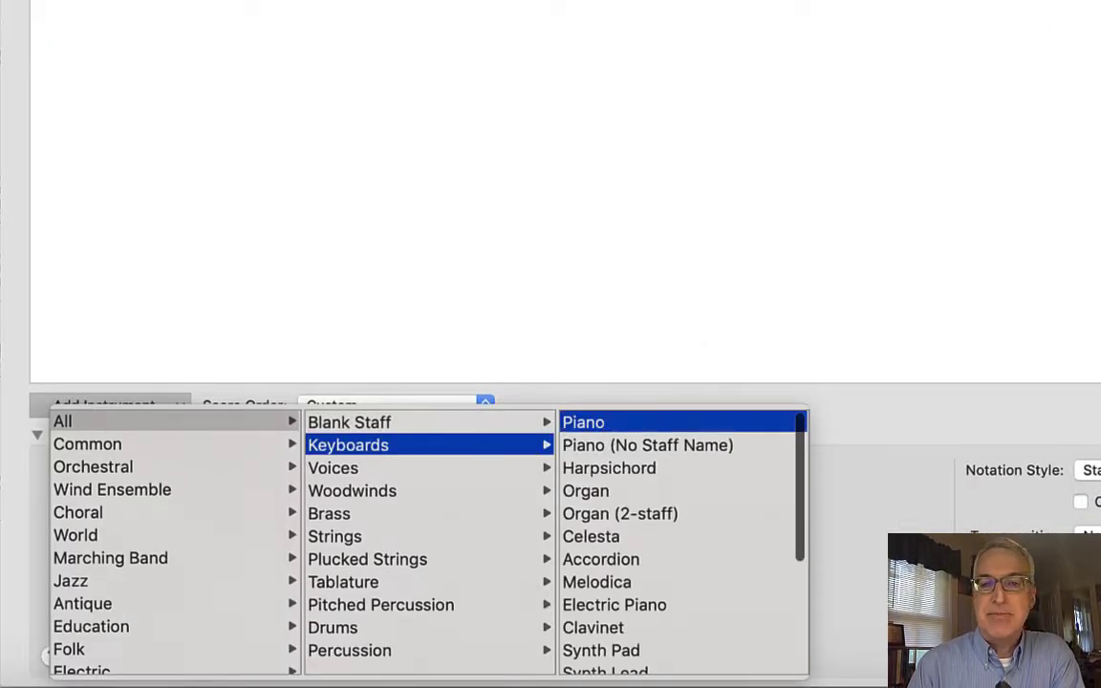
click(592, 422)
Add an Electric Bass from the Pop/Rock plucked strings to the score.
click(144, 407)
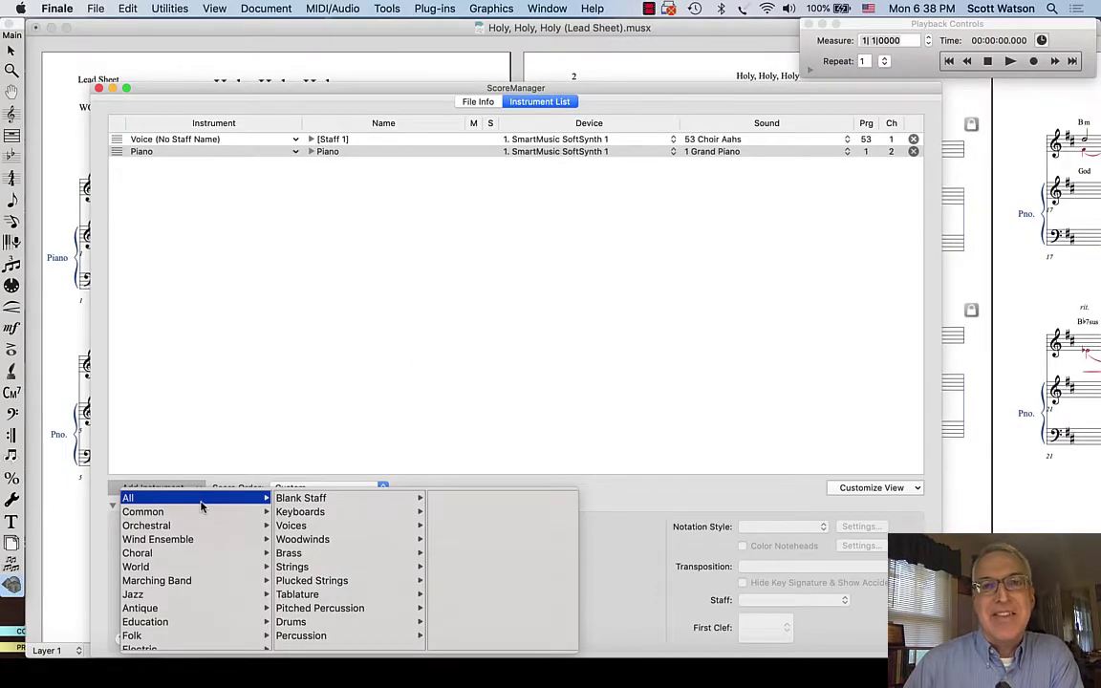
scroll(167, 608, down, 2)
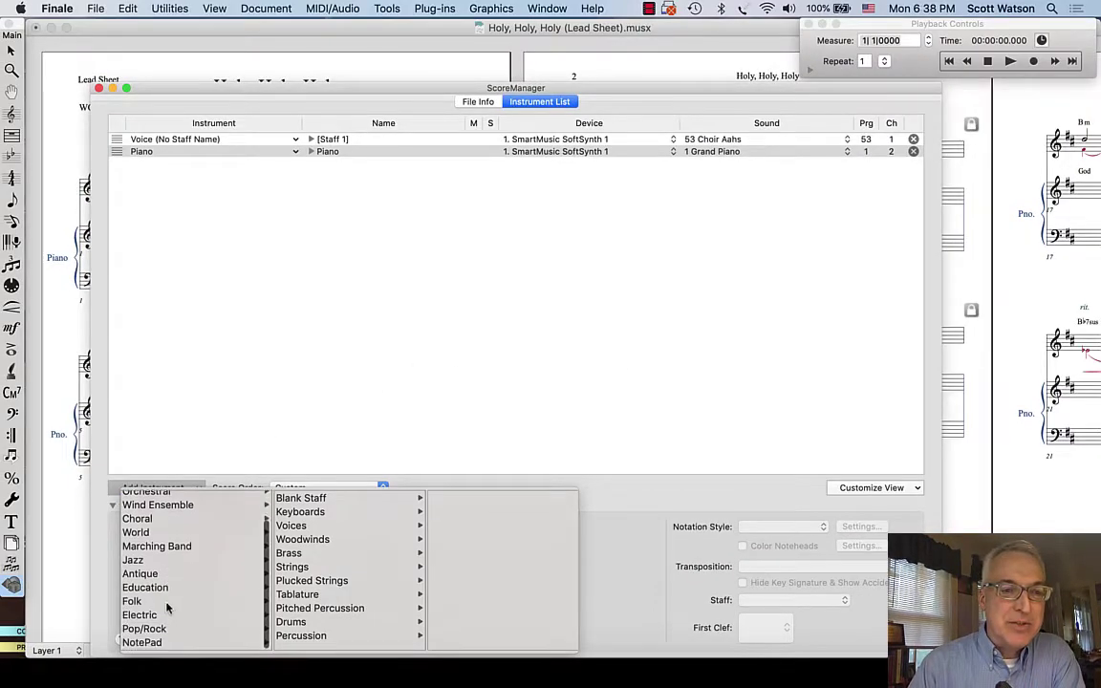
mouse_move(155, 631)
mouse_move(325, 580)
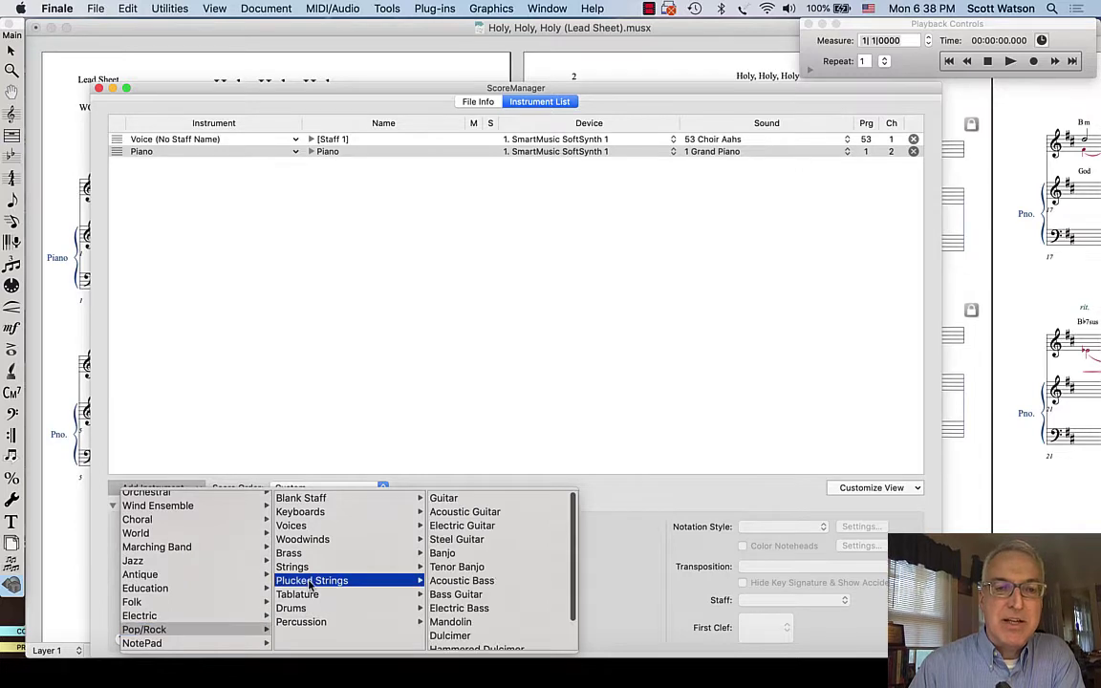
click(457, 608)
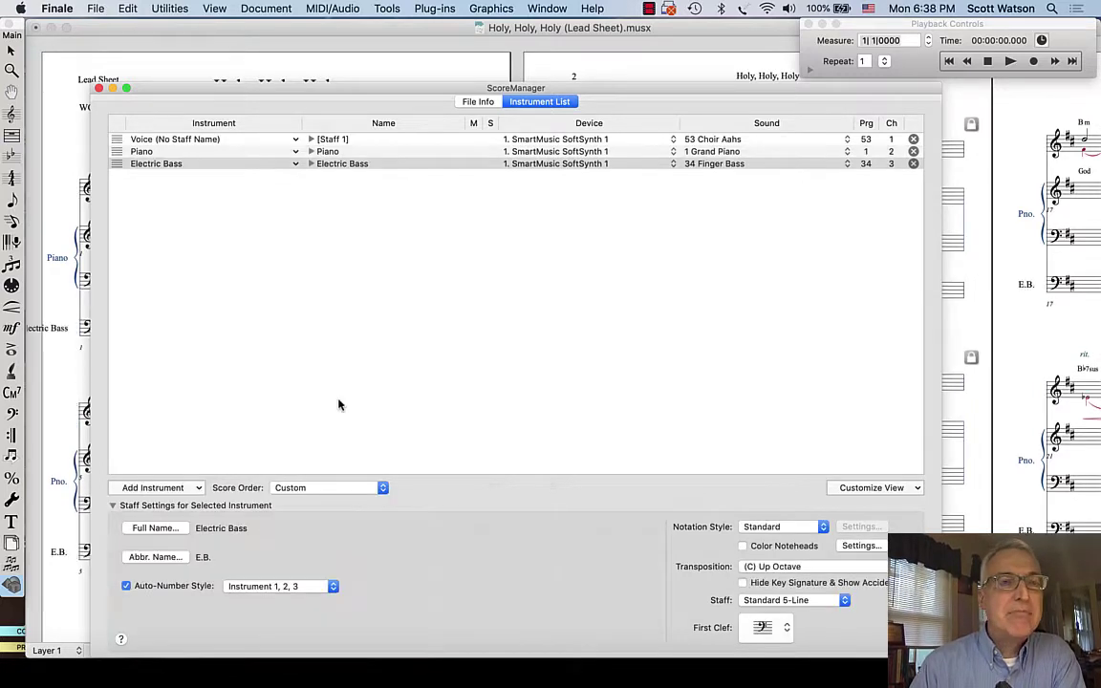
Add a Drum Set from the Pop/Rock drums to the score and close the ScoreManager.
click(150, 489)
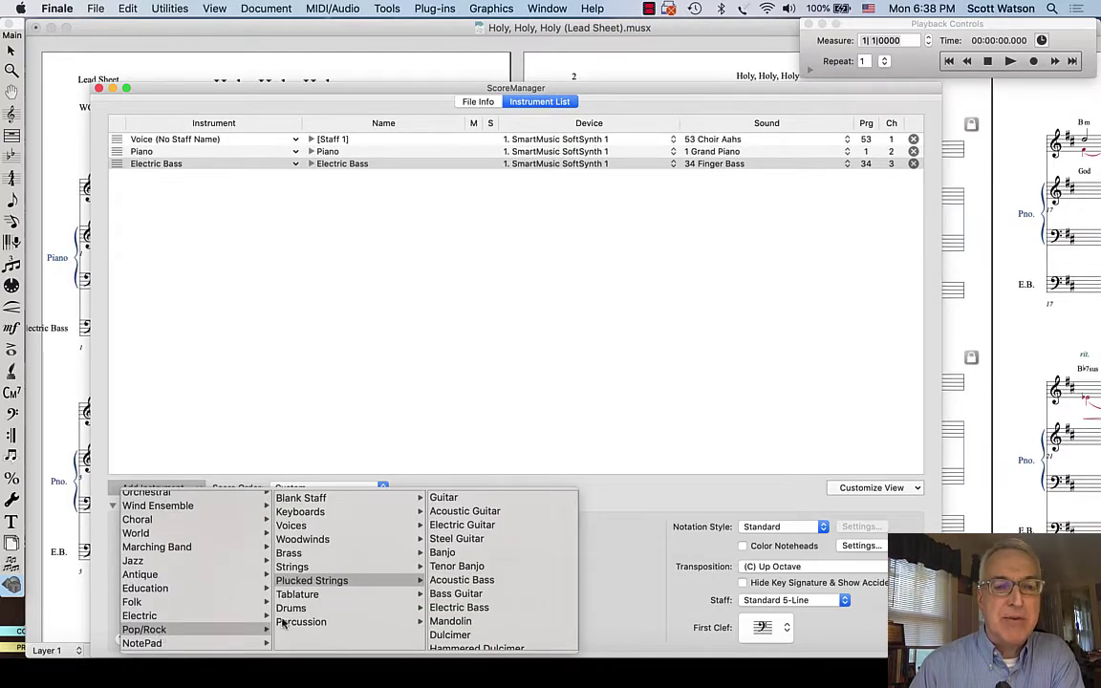
mouse_move(293, 613)
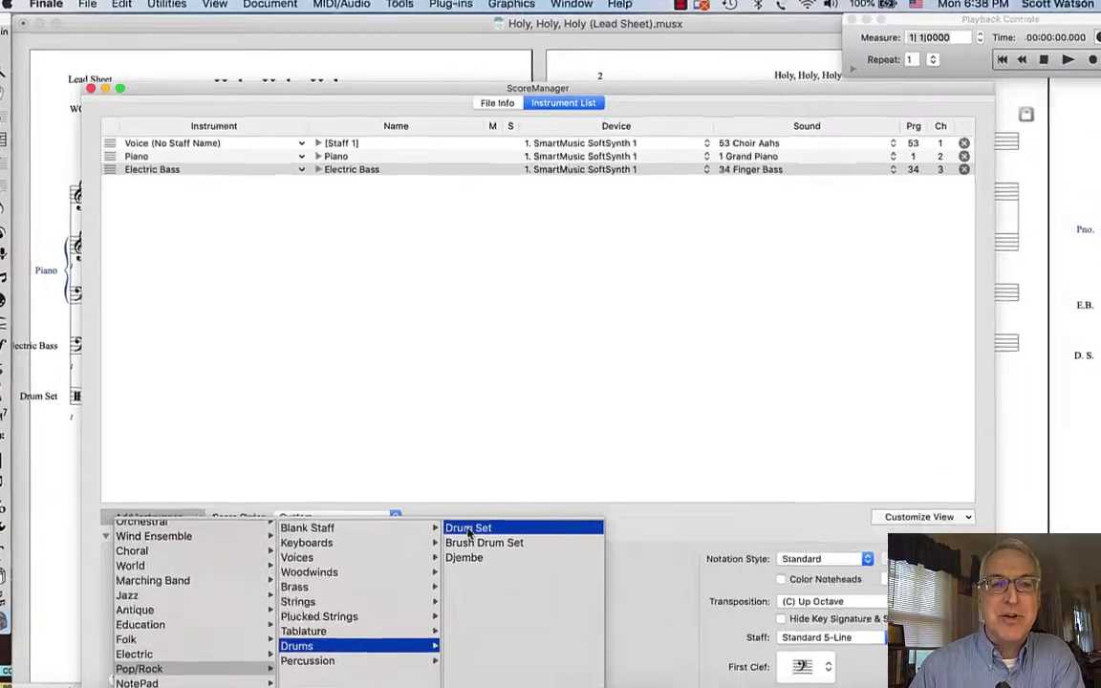
click(452, 499)
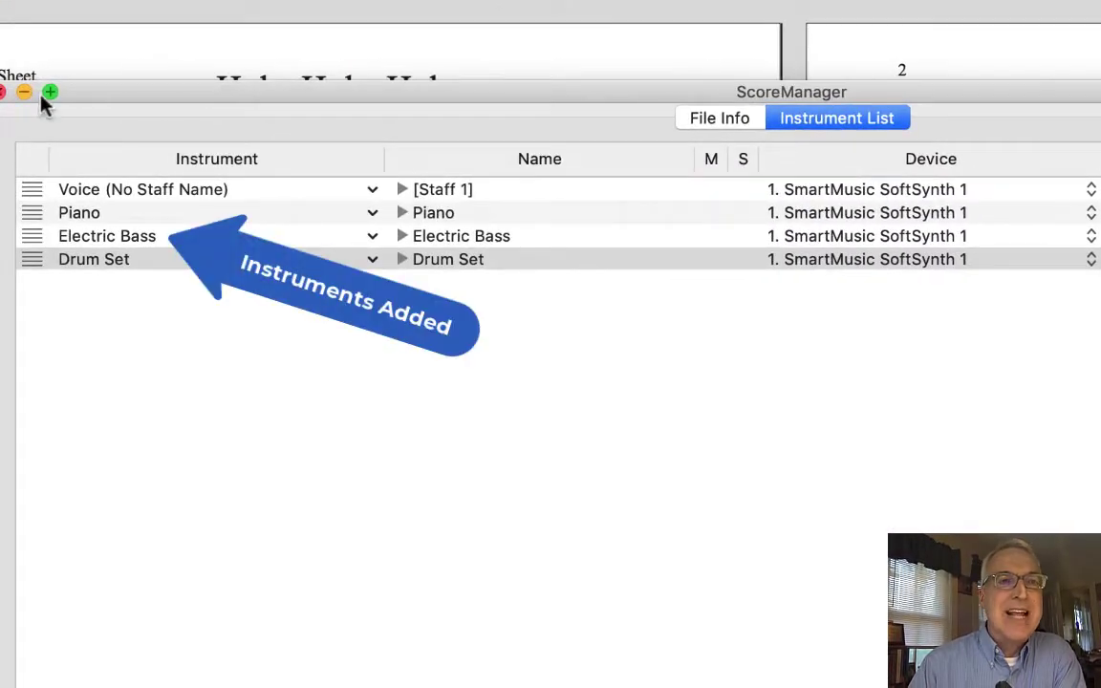
click(3, 93)
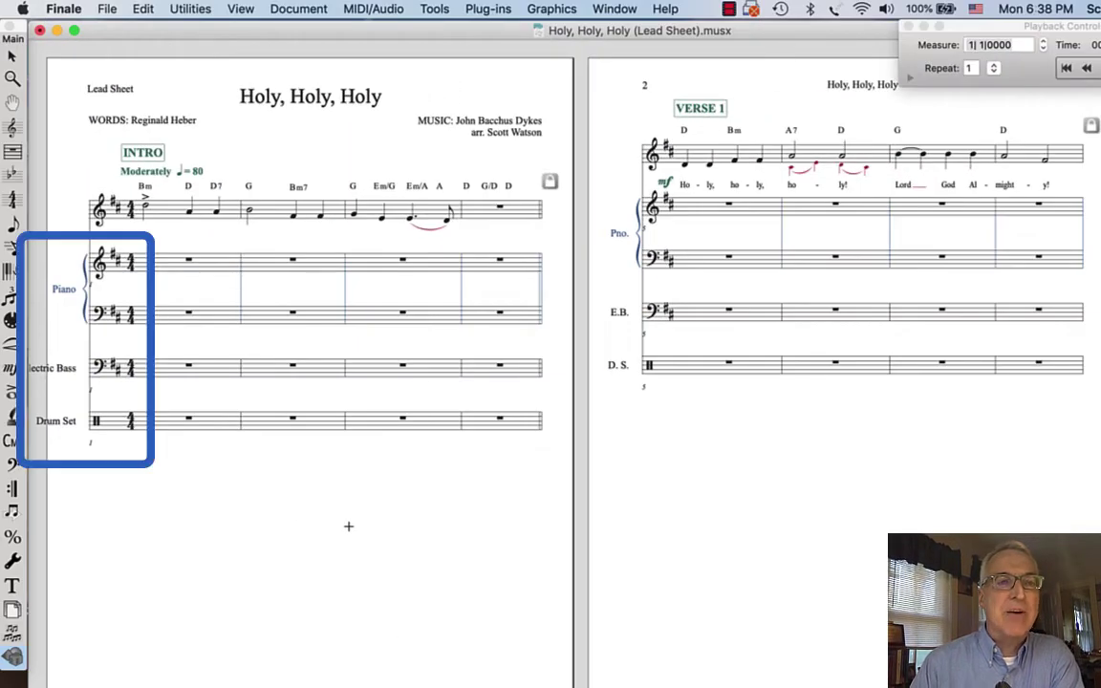
Move the first page's left margin inward with the Page Layout tool so the full staff names fit on the page.
click(11, 608)
scroll(127, 647, down, 1)
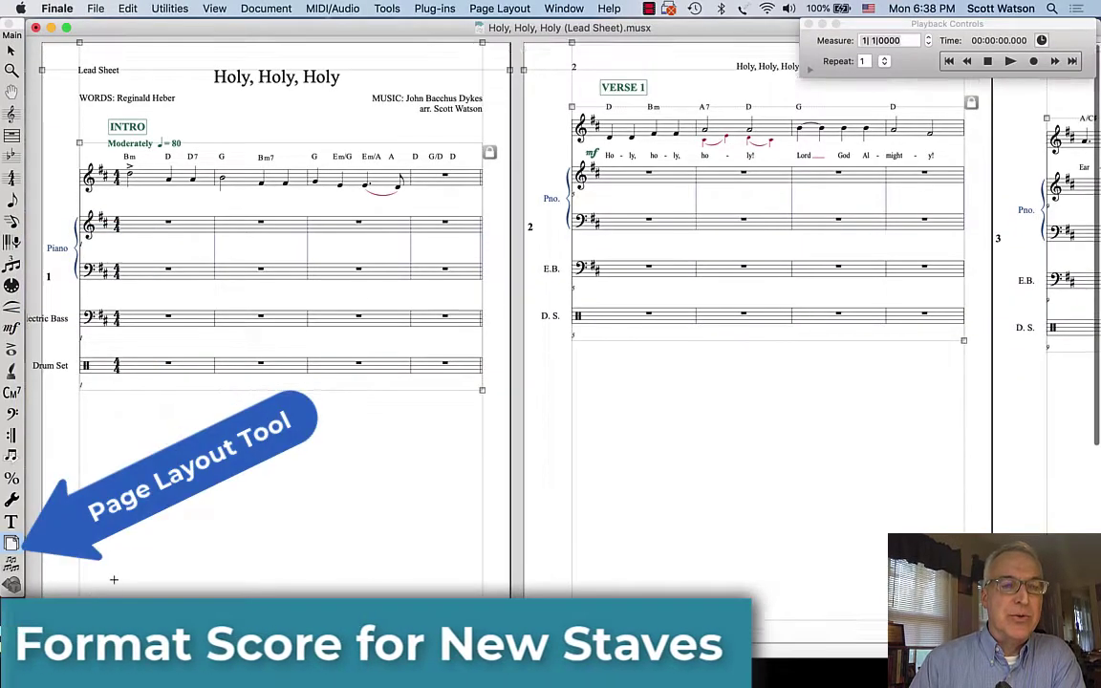
scroll(114, 579, down, 2)
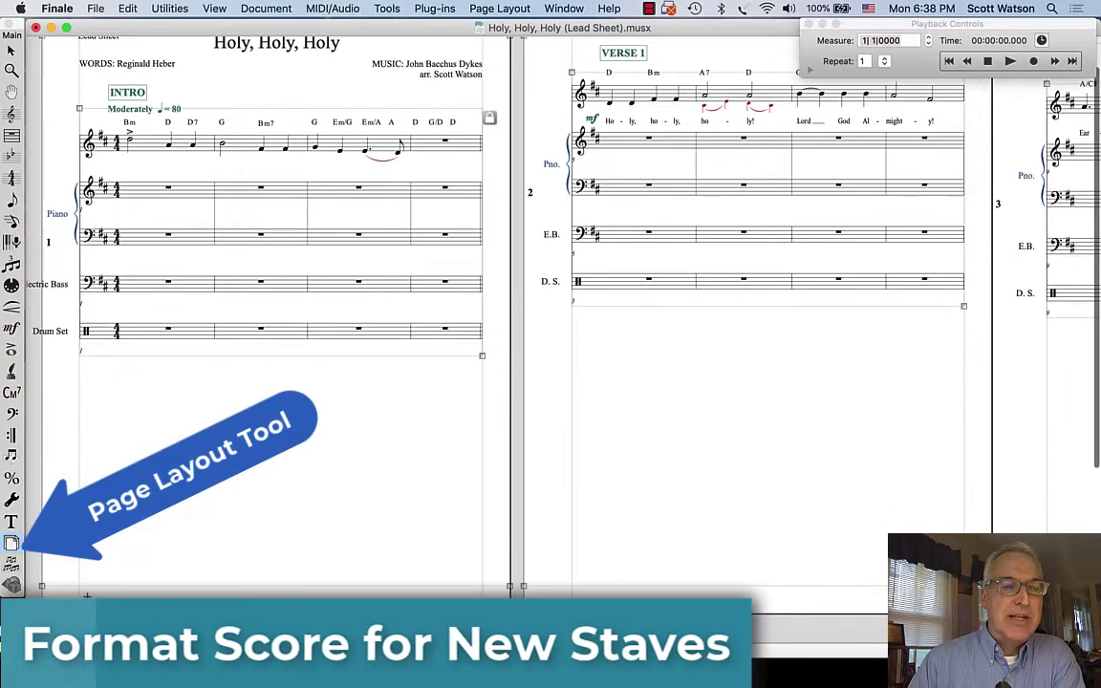
drag(110, 611, 115, 612)
scroll(259, 488, up, 2)
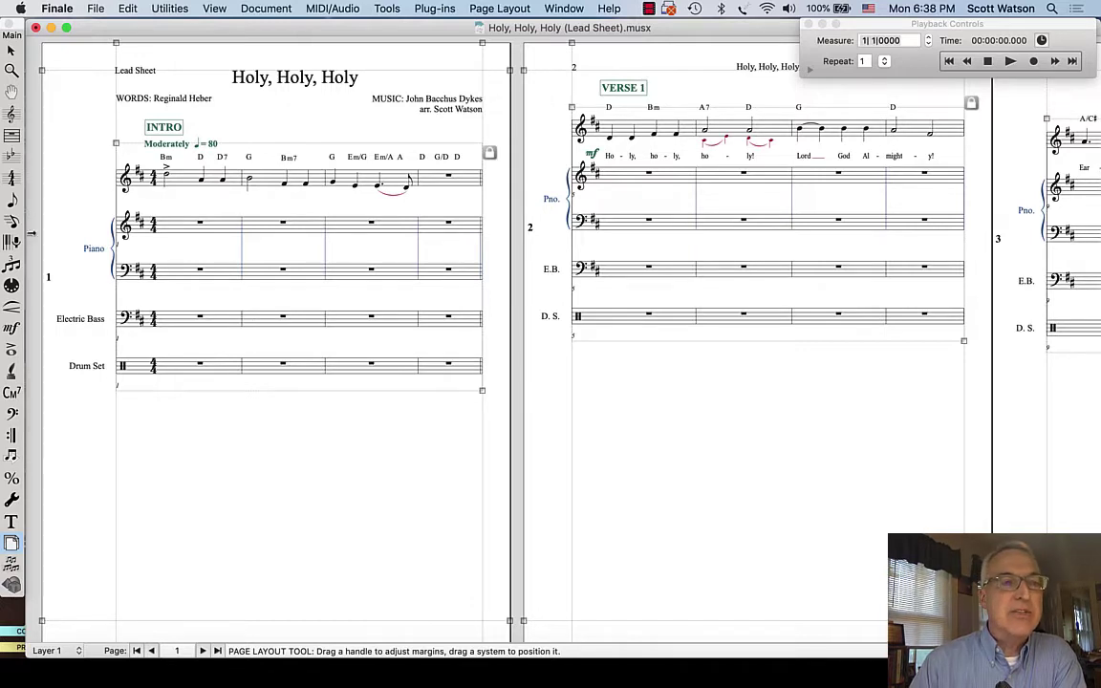
Resize the pages to 90% with margins held, from page 1 through the end of the piece.
click(12, 477)
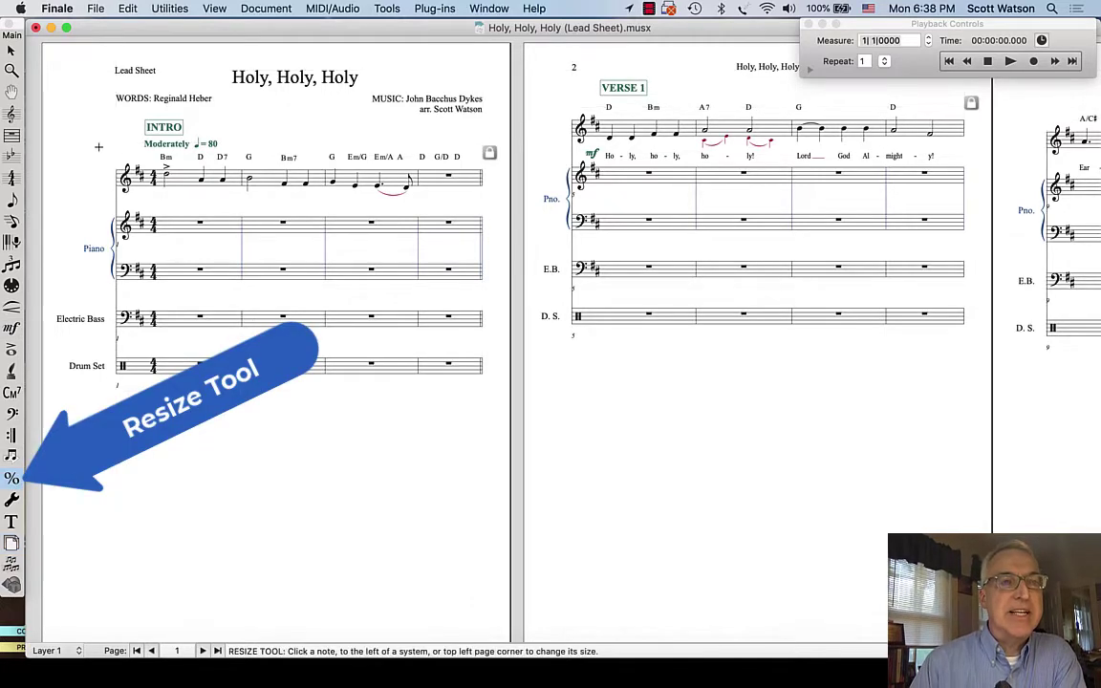
click(71, 68)
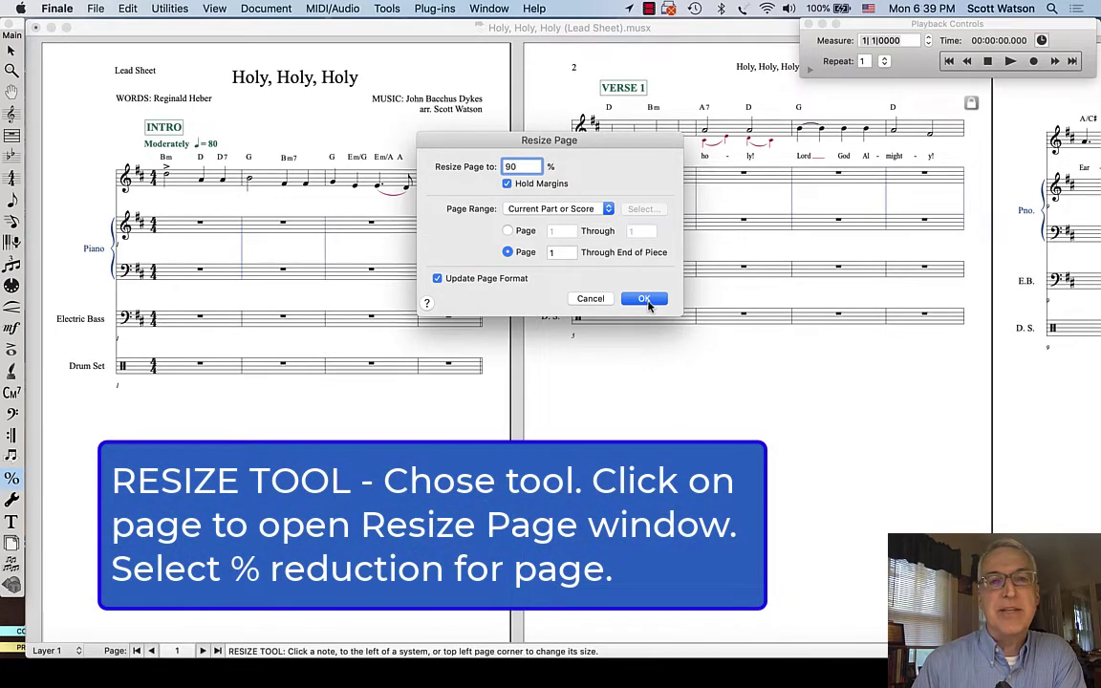
key(Return)
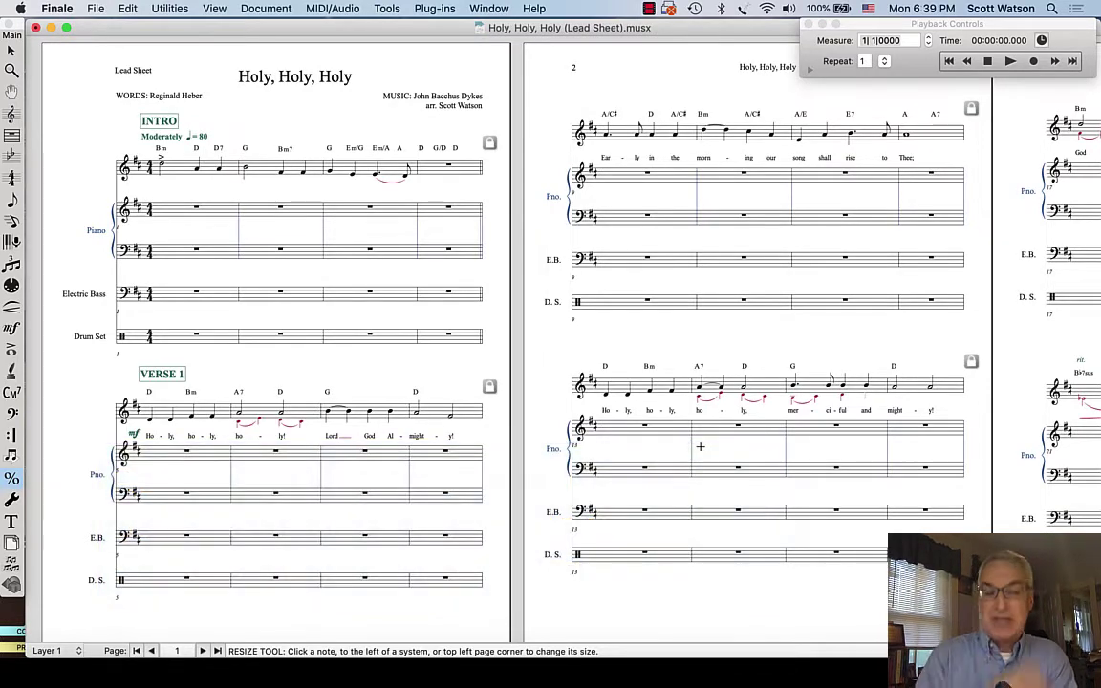
scroll(726, 424, down, 2)
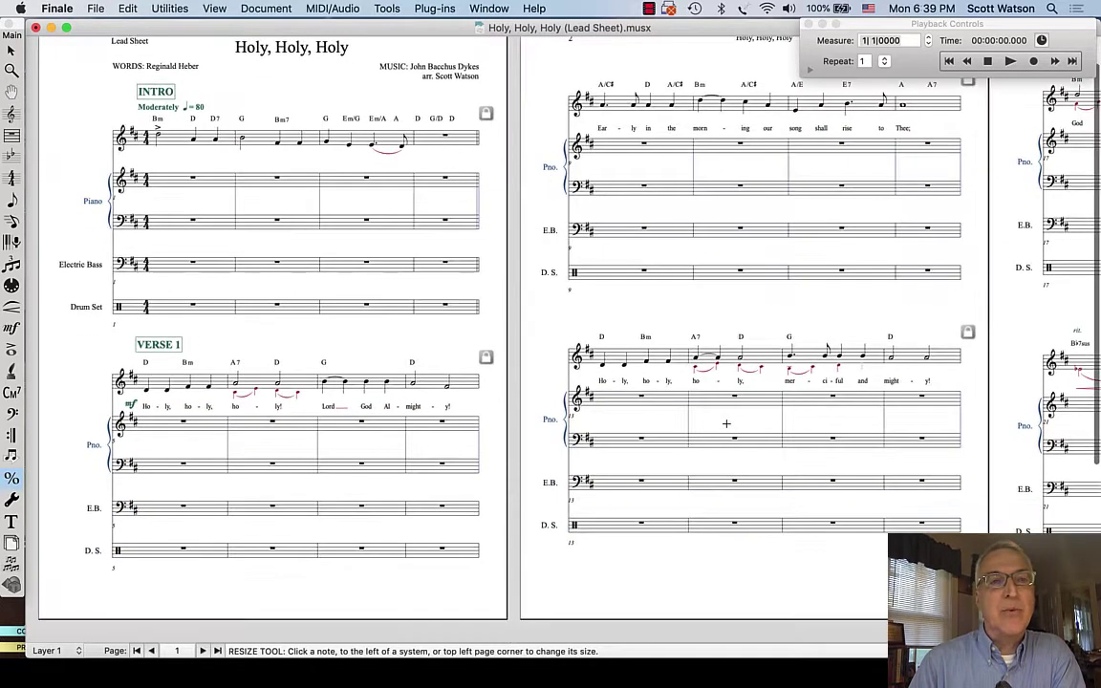
key(Escape)
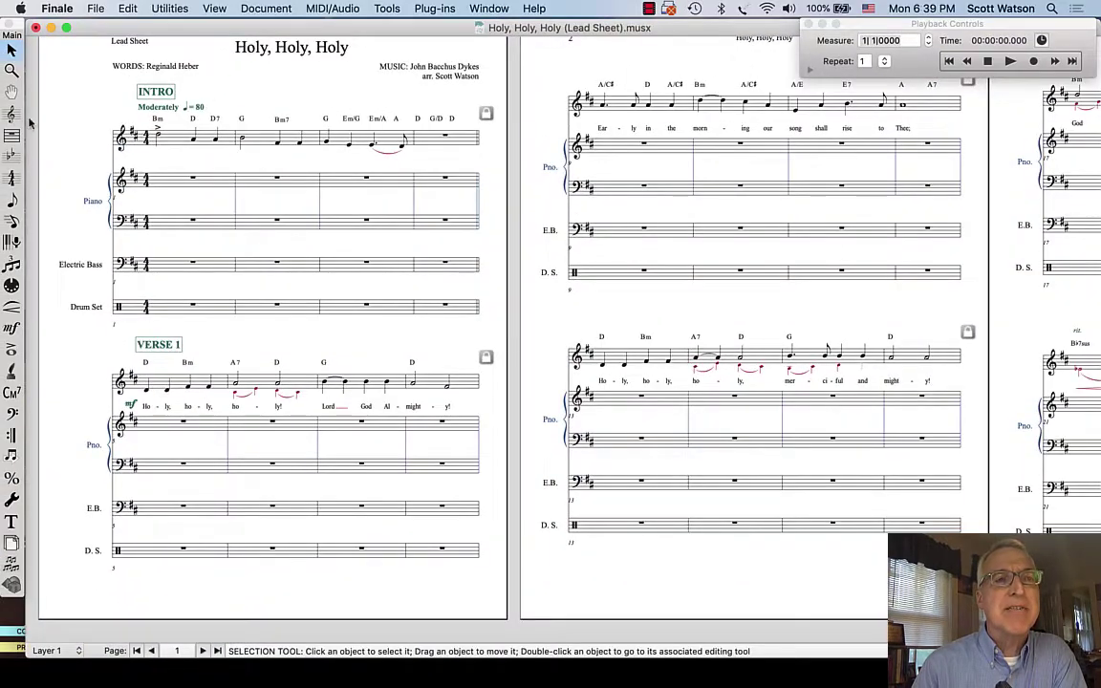
Turn off measure numbers in the staff attributes of the piano's upper staff (Staff 6) and the Electric Bass.
click(12, 114)
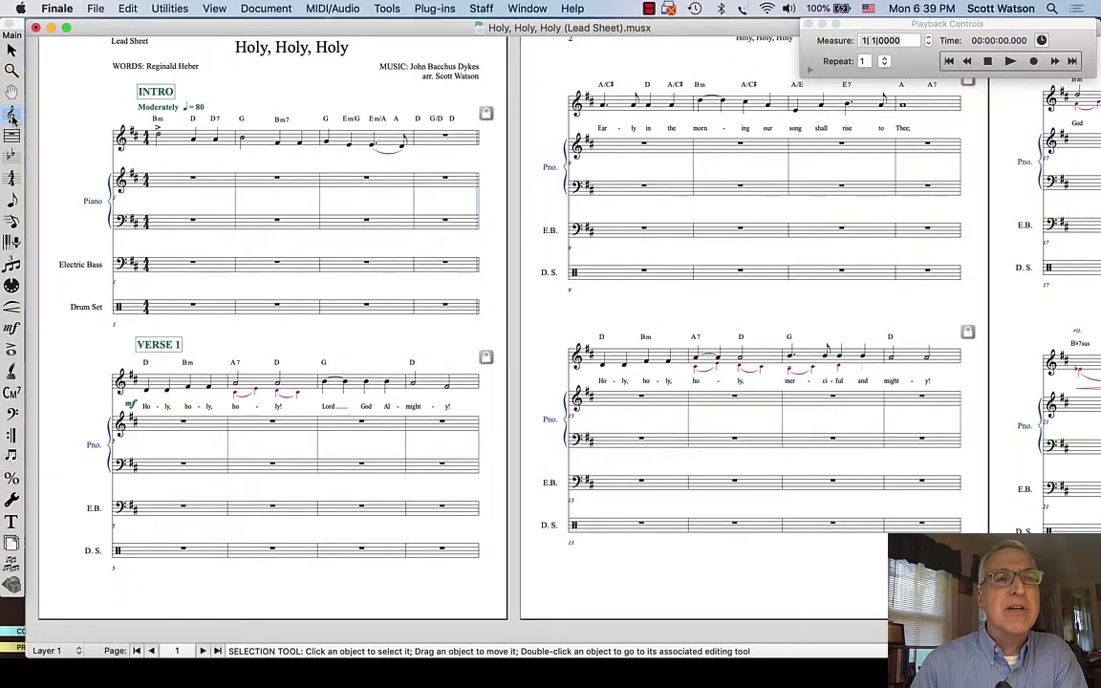
click(481, 8)
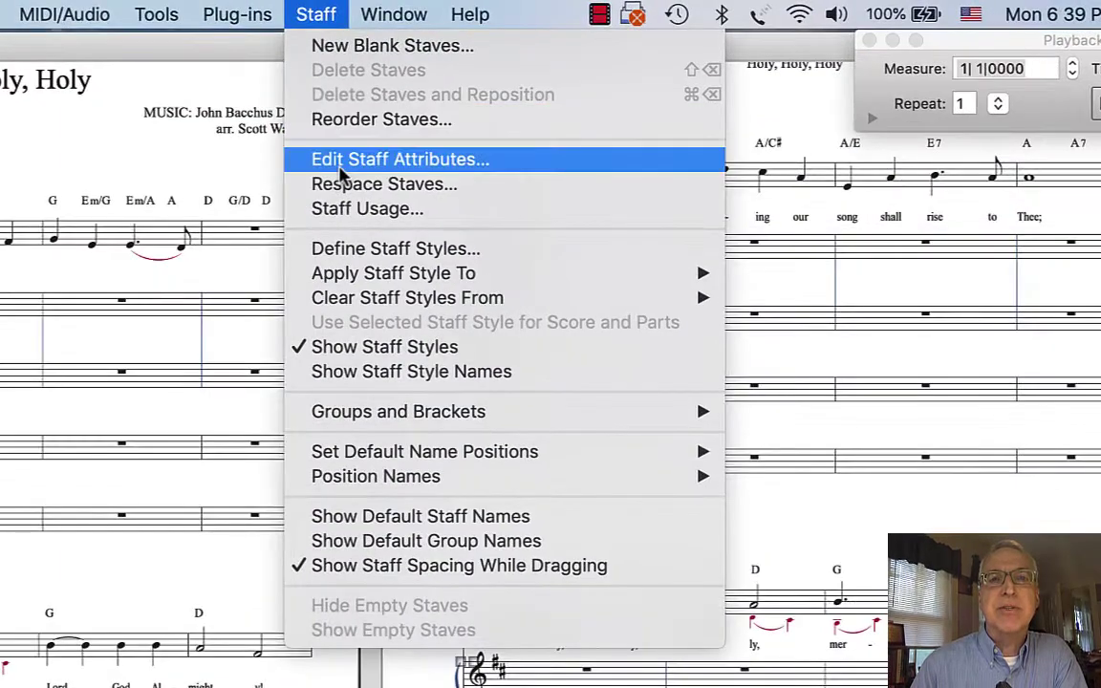
click(340, 164)
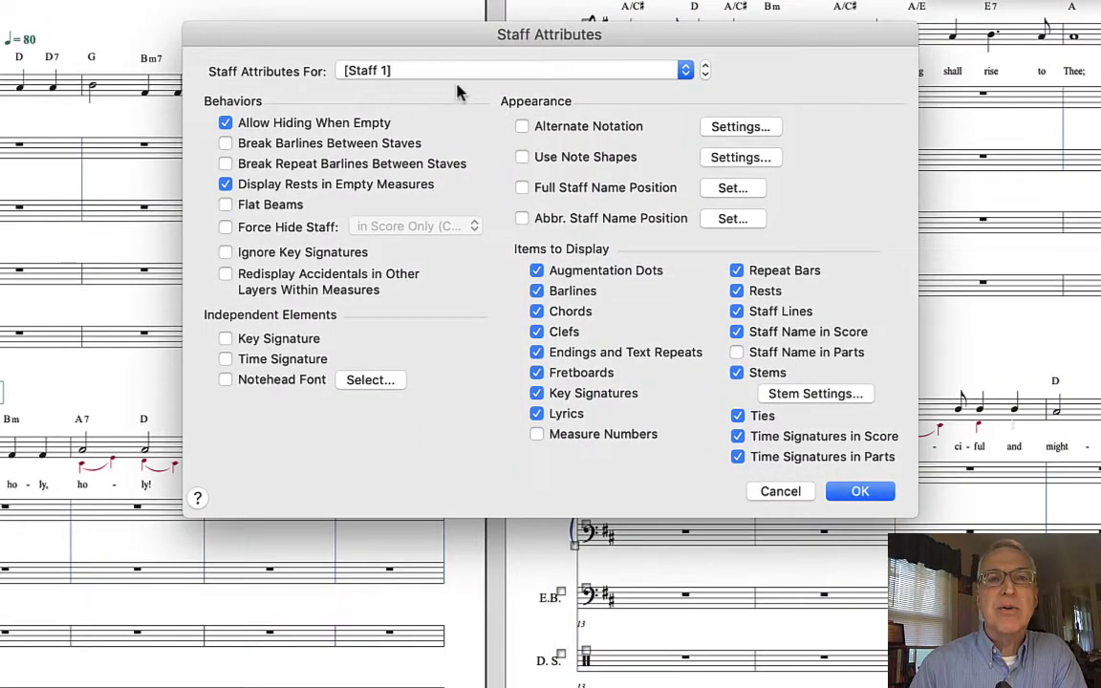
click(453, 76)
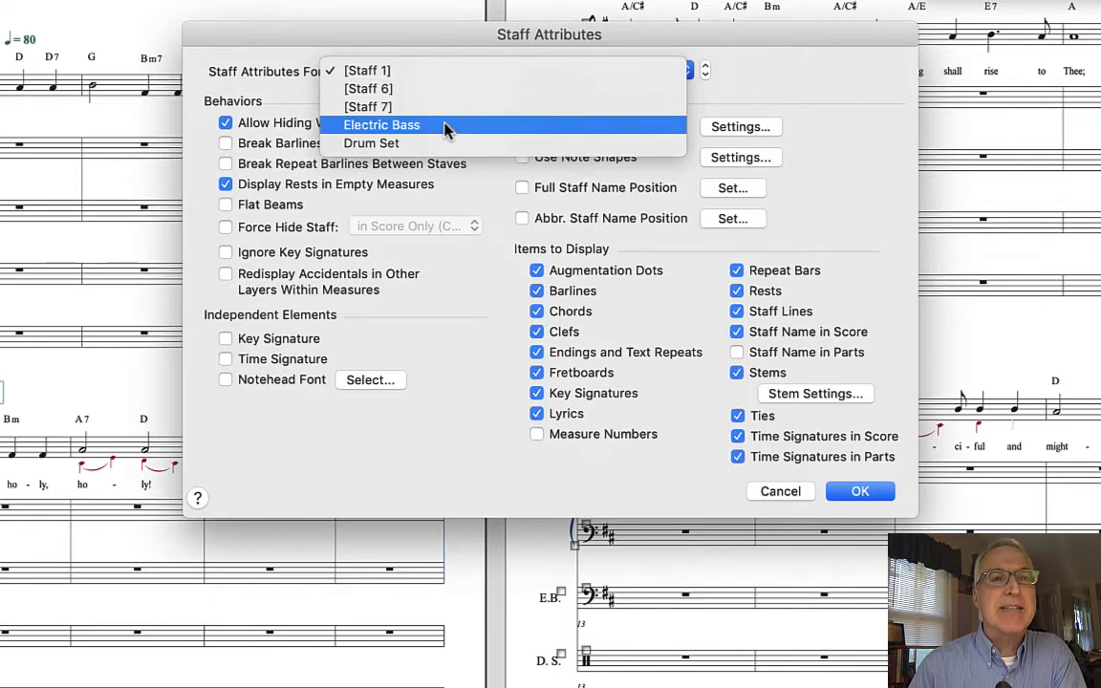
click(447, 88)
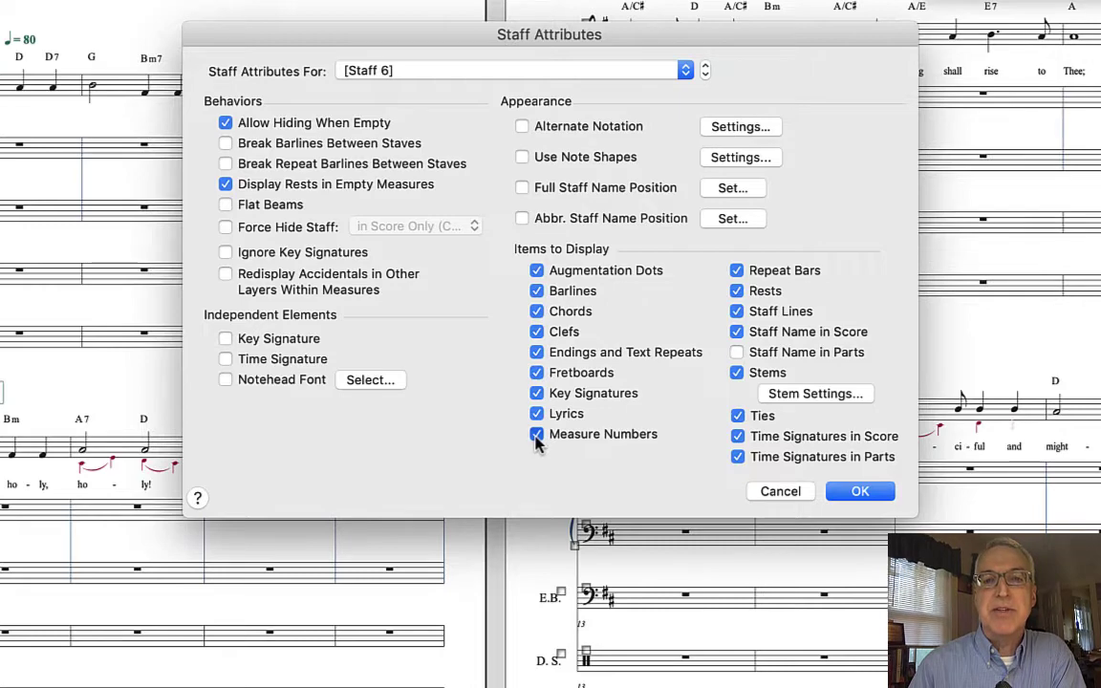
click(632, 76)
click(589, 115)
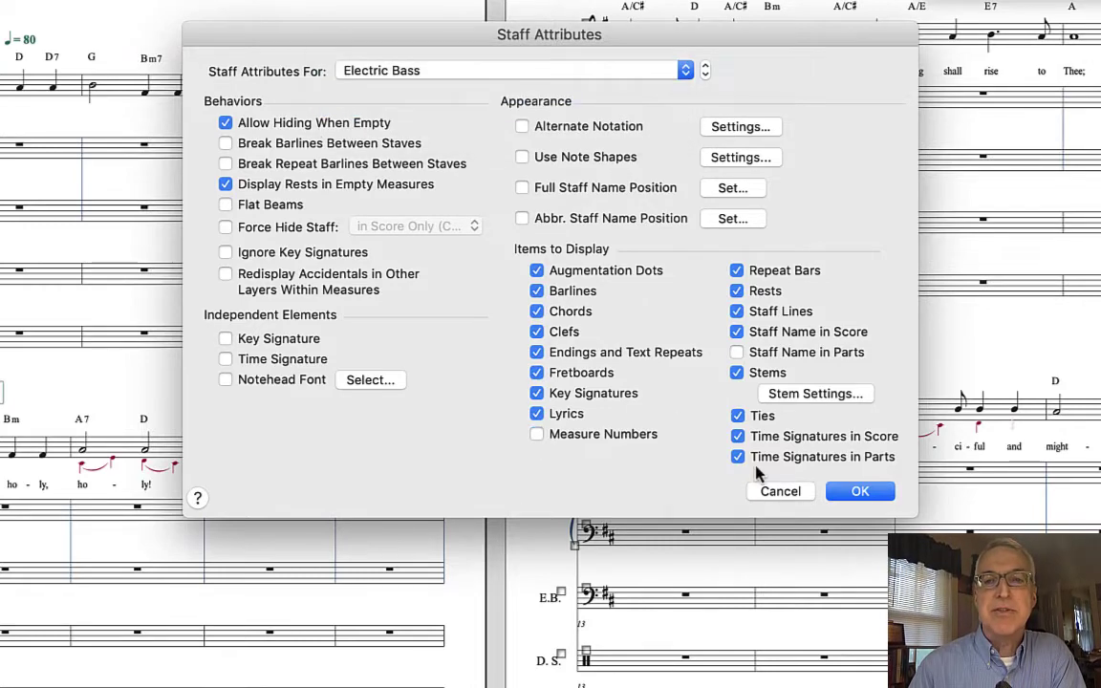
click(858, 492)
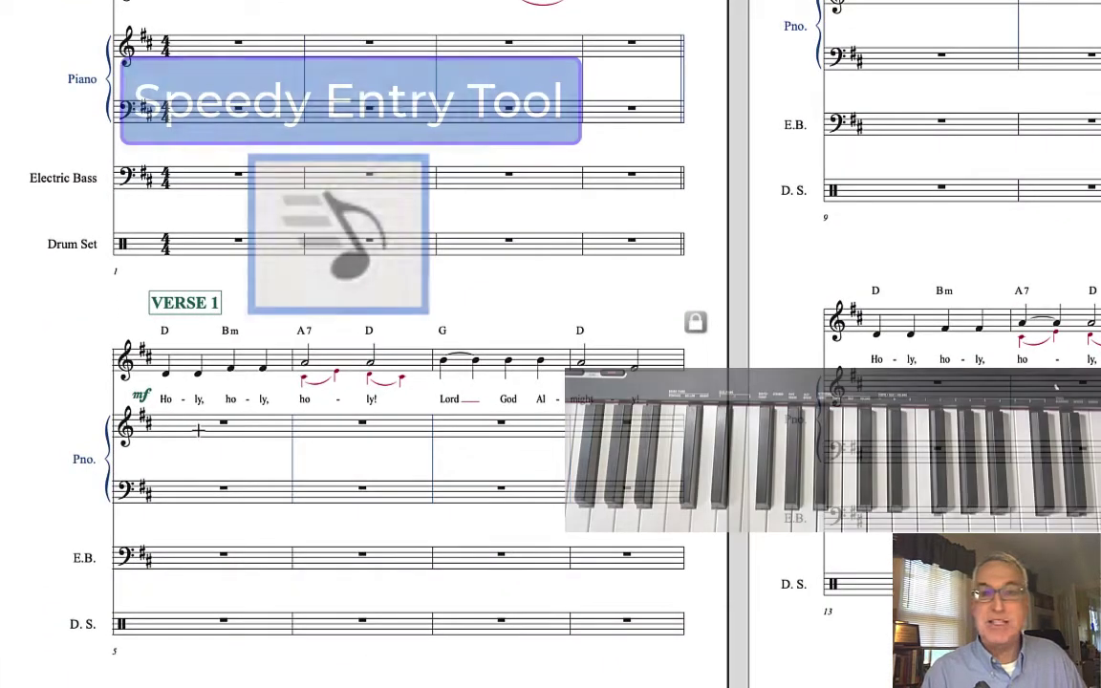
Enter four quarter-note chords in measure 5 of the piano's treble staff with Speedy Entry: two D, two Bm.
click(197, 431)
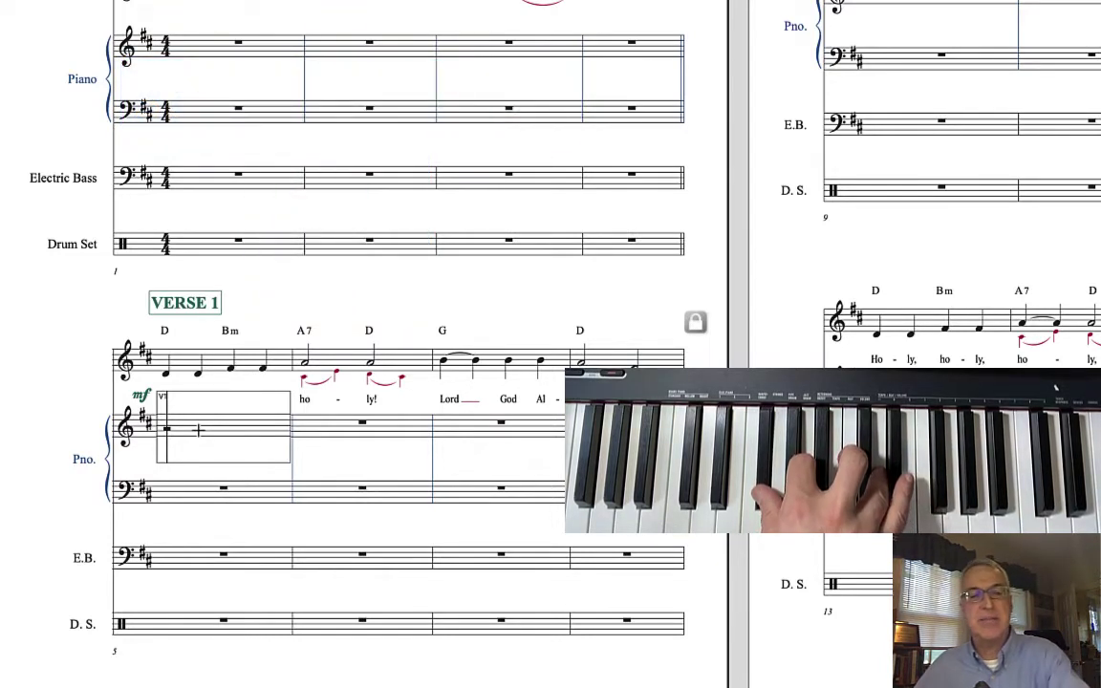
key(5)
key(5)
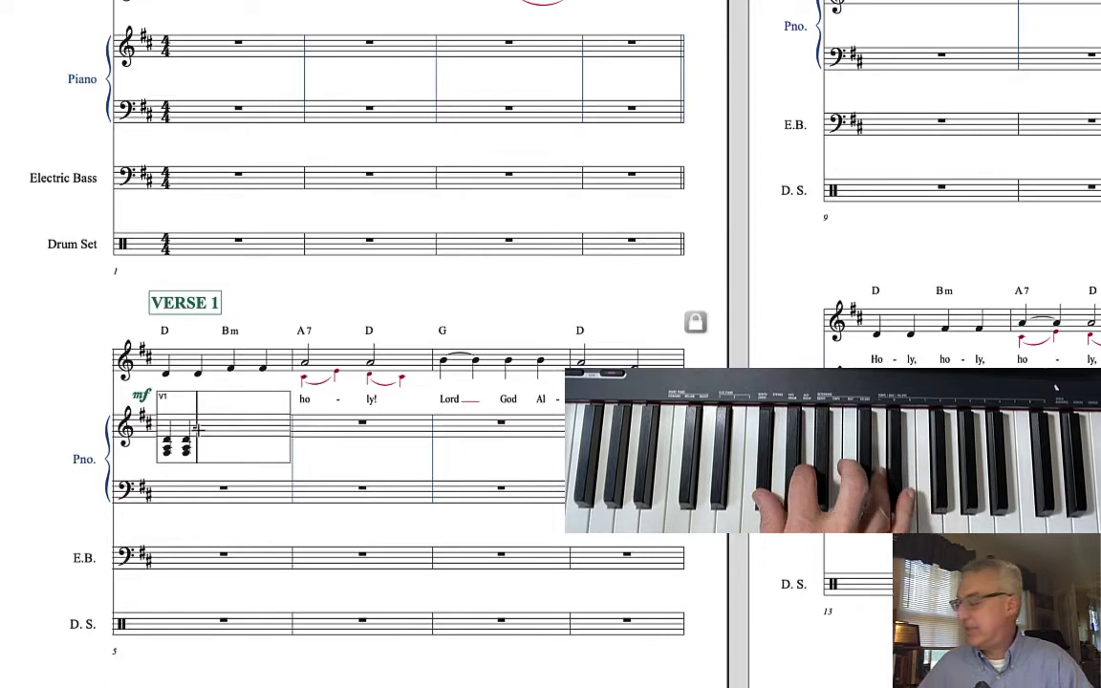
key(5)
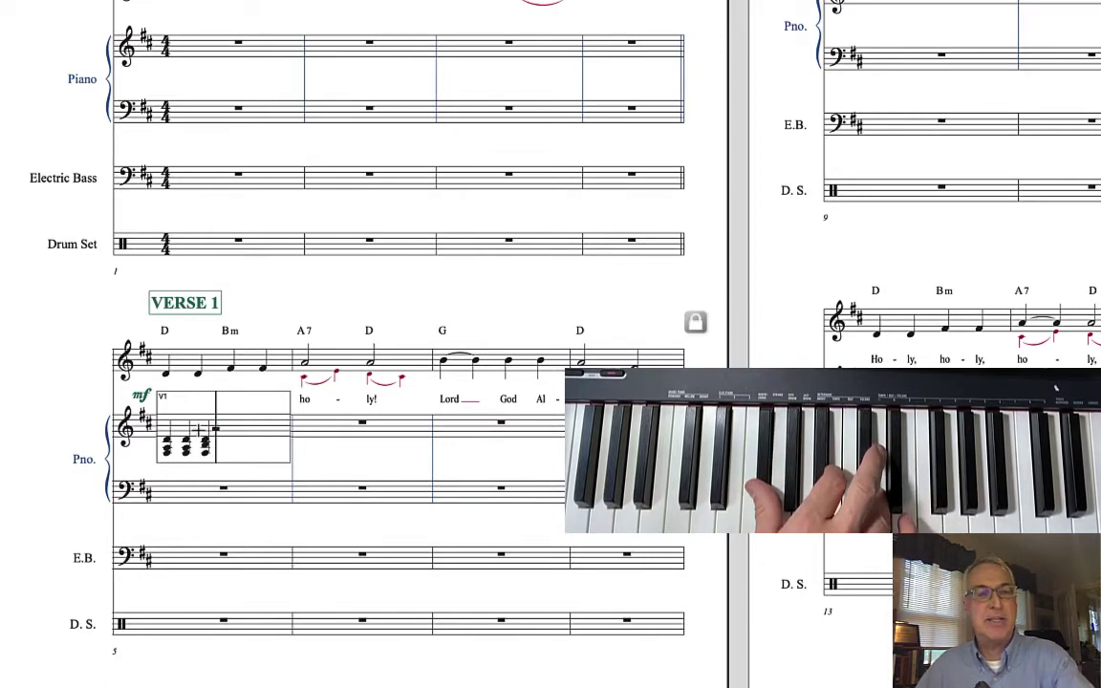
key(5)
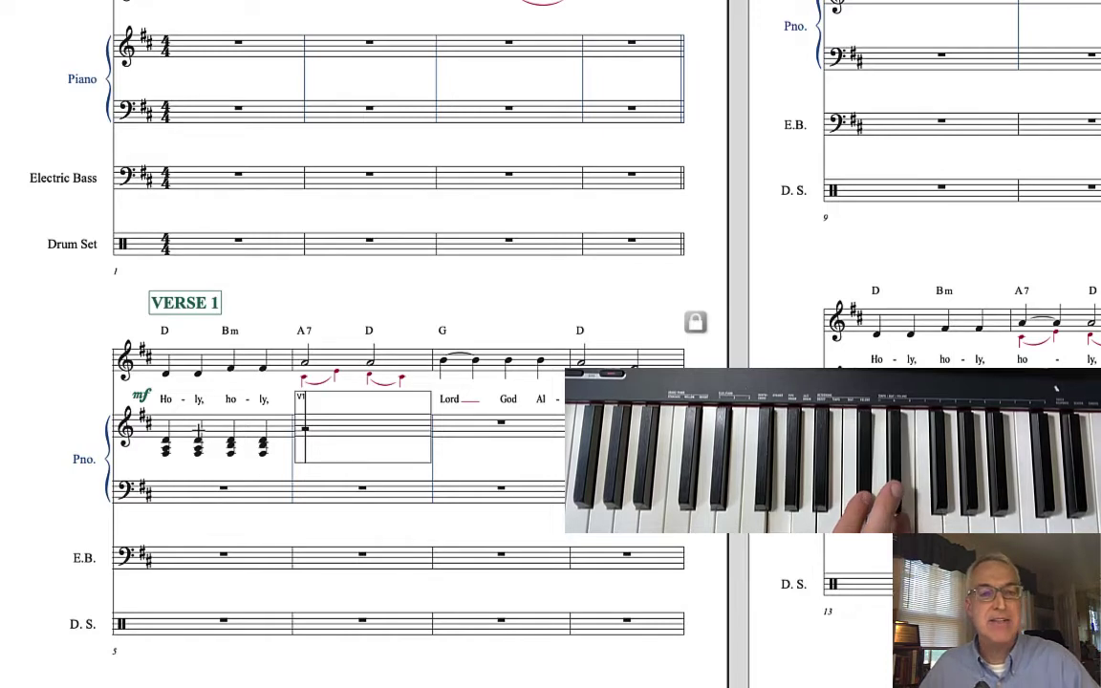
Fill measure 6 of the piano's treble staff with four quarter-note chords: two A7, two D.
key(5)
key(5)
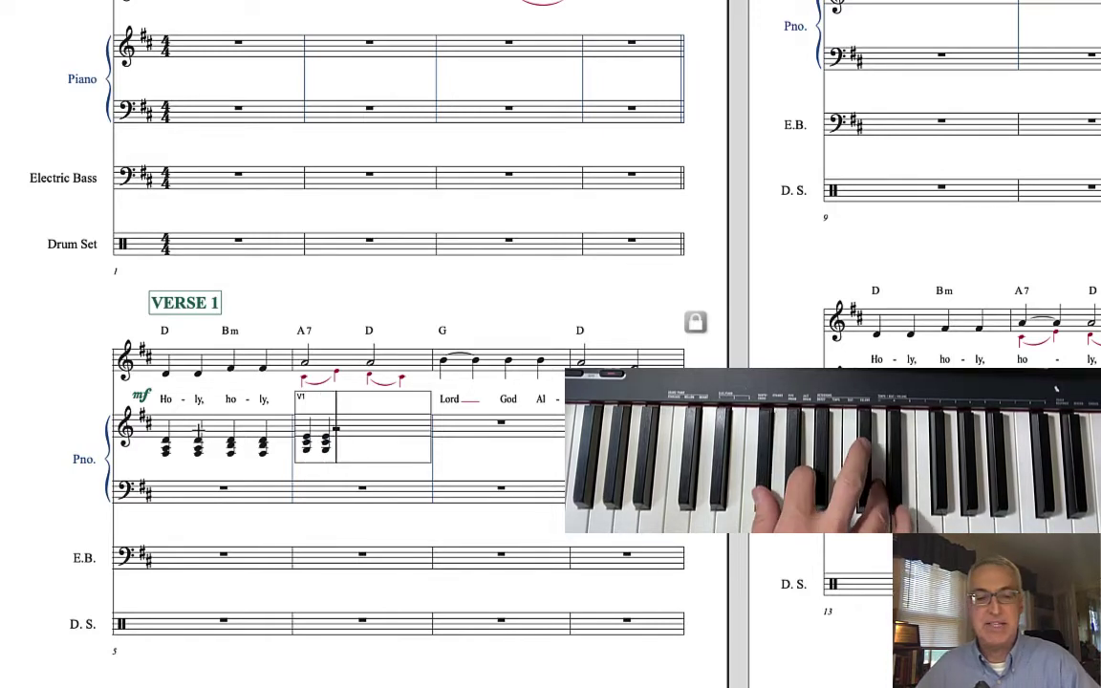
key(5)
key(5)
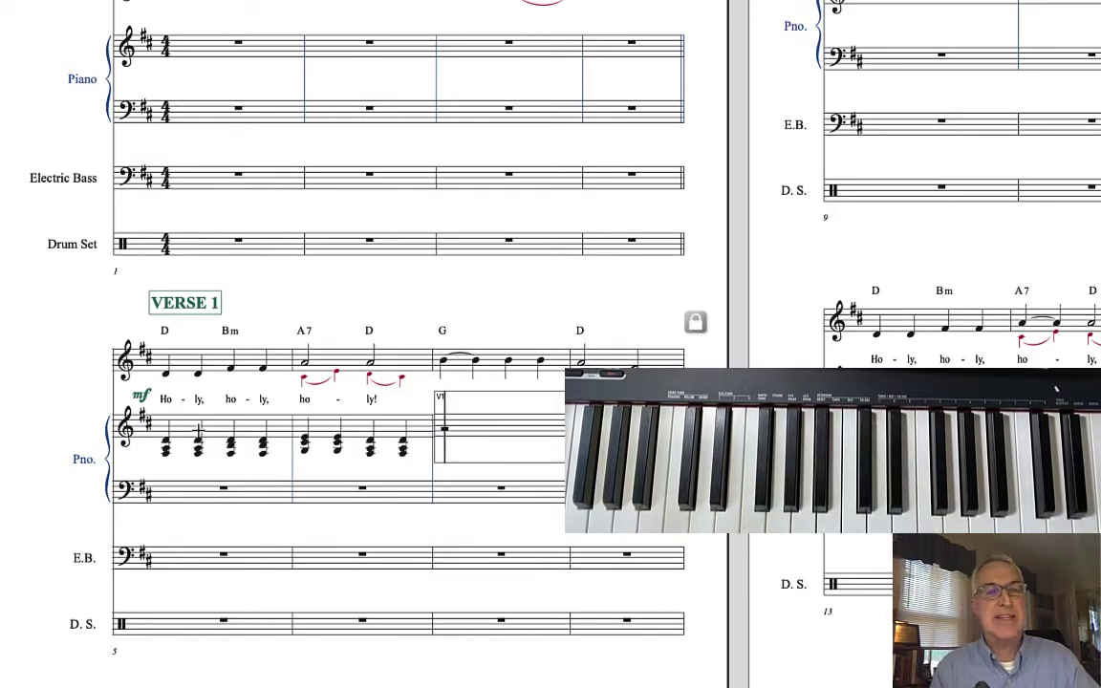
Fill measures 5 and 6 of the piano's bass staff with half notes D, B, A and D using Speedy Entry.
click(188, 489)
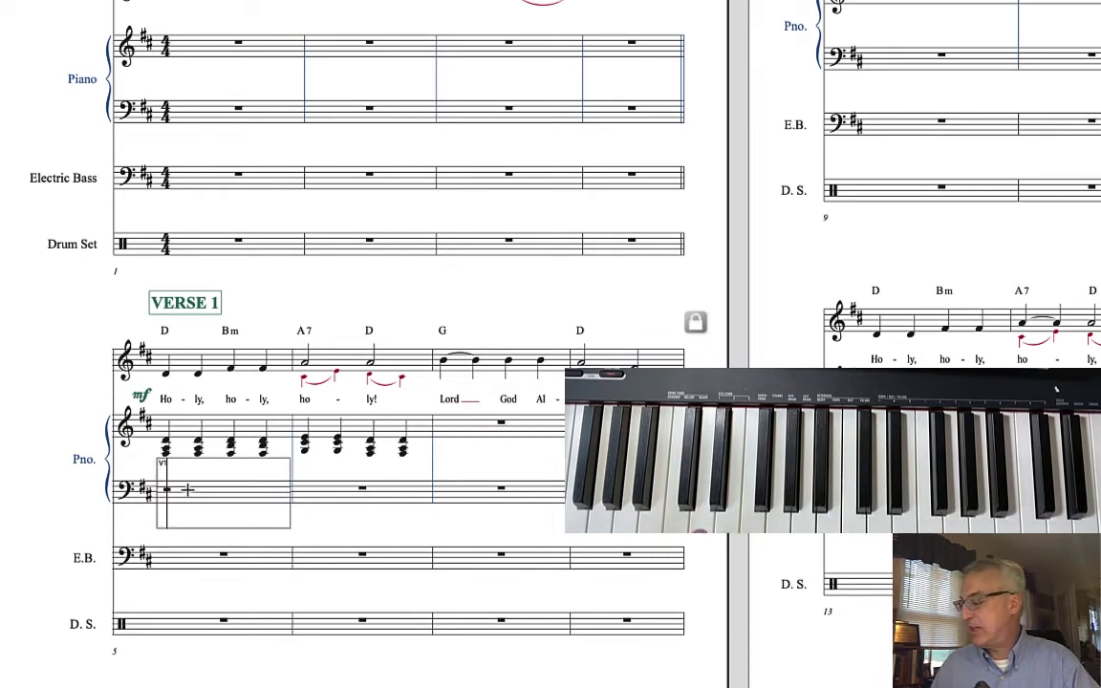
key(6)
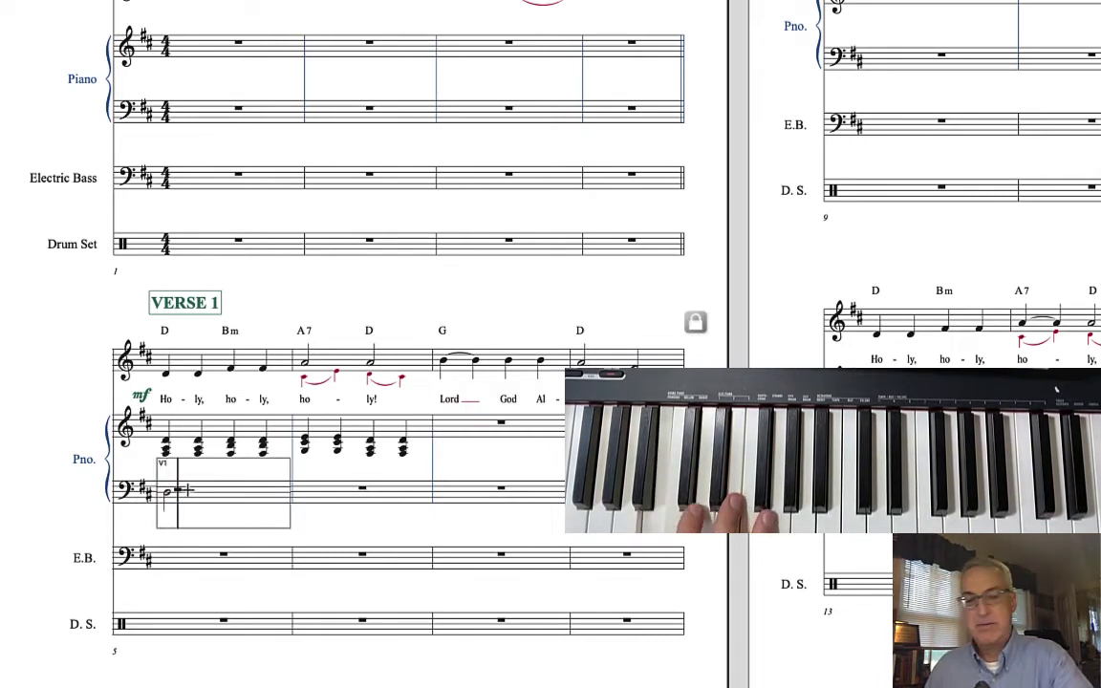
key(6)
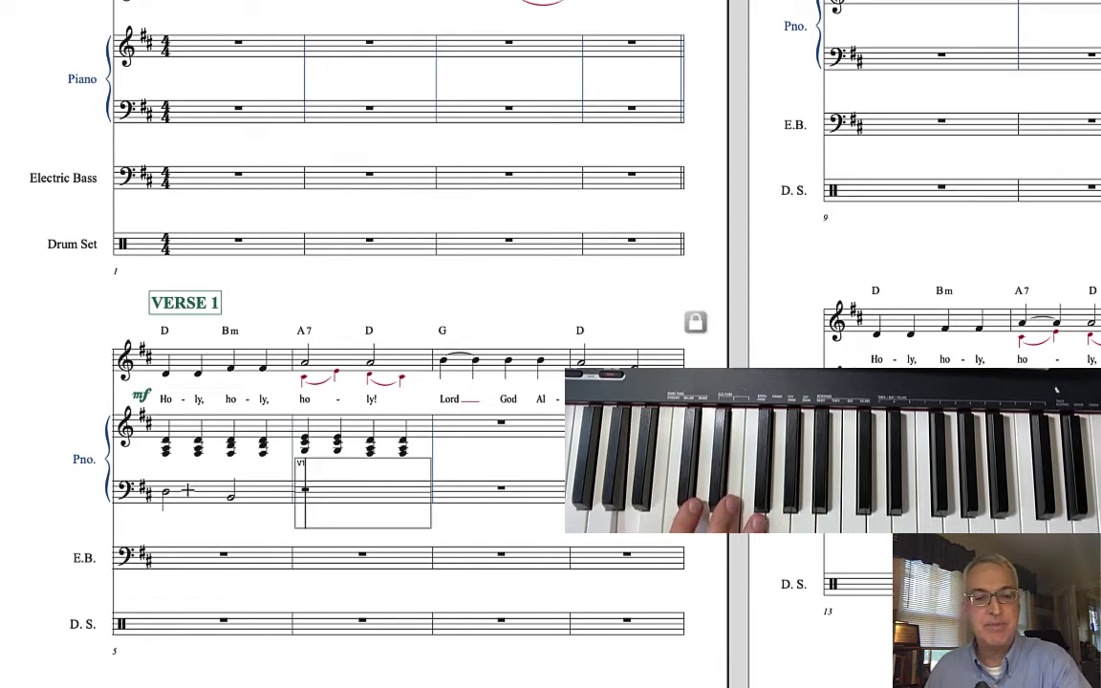
key(6)
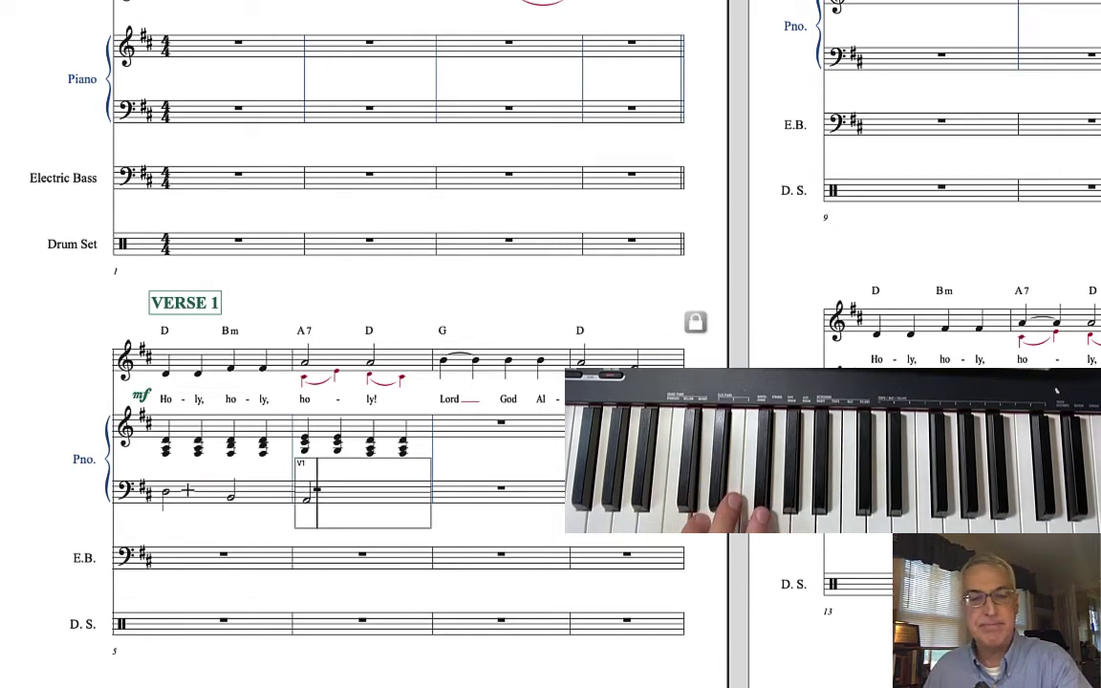
key(6)
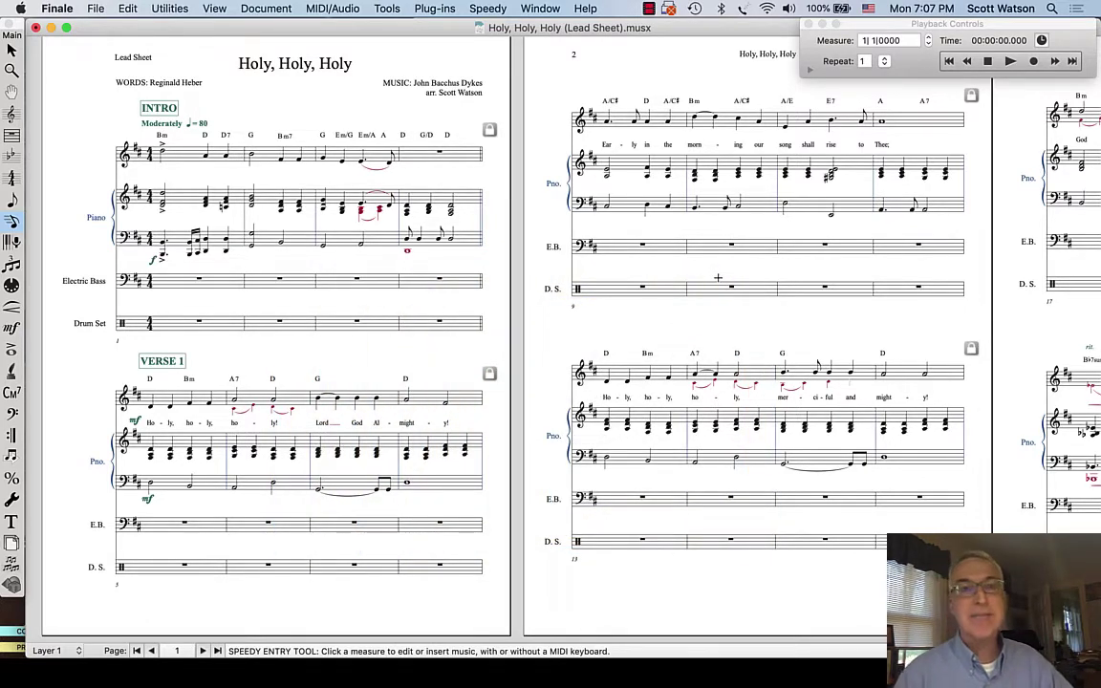
Fill measure 1 of the Electric Bass staff with a dotted quarter B, sixteenths B and C#, and two quarter-note Ds.
click(187, 279)
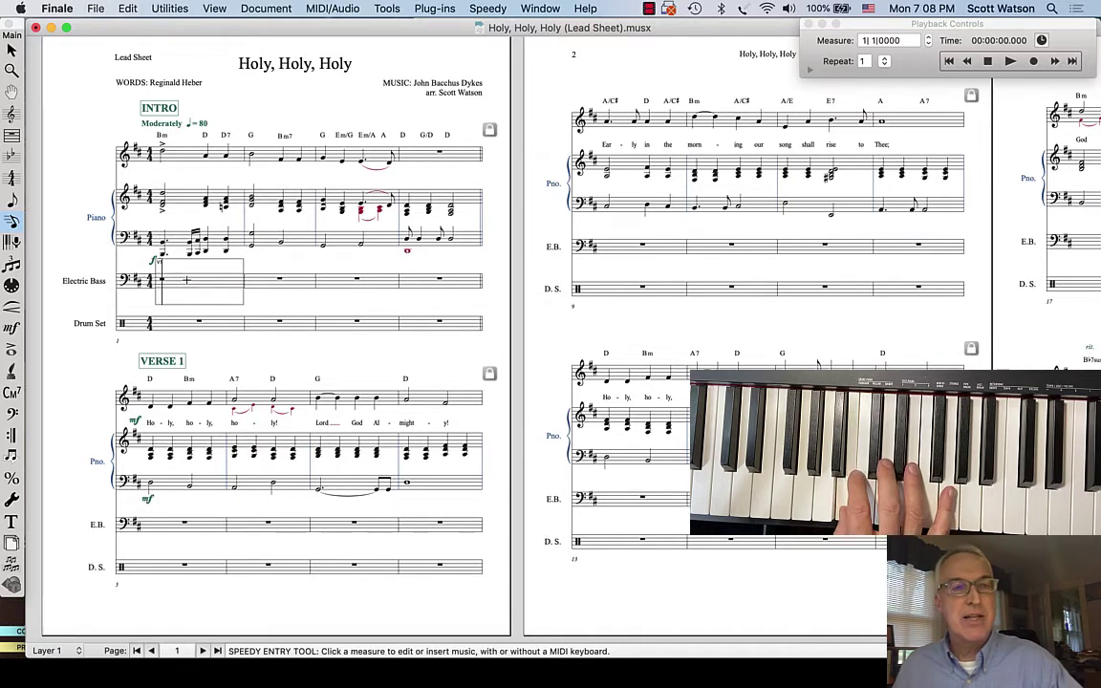
key(5)
key(period)
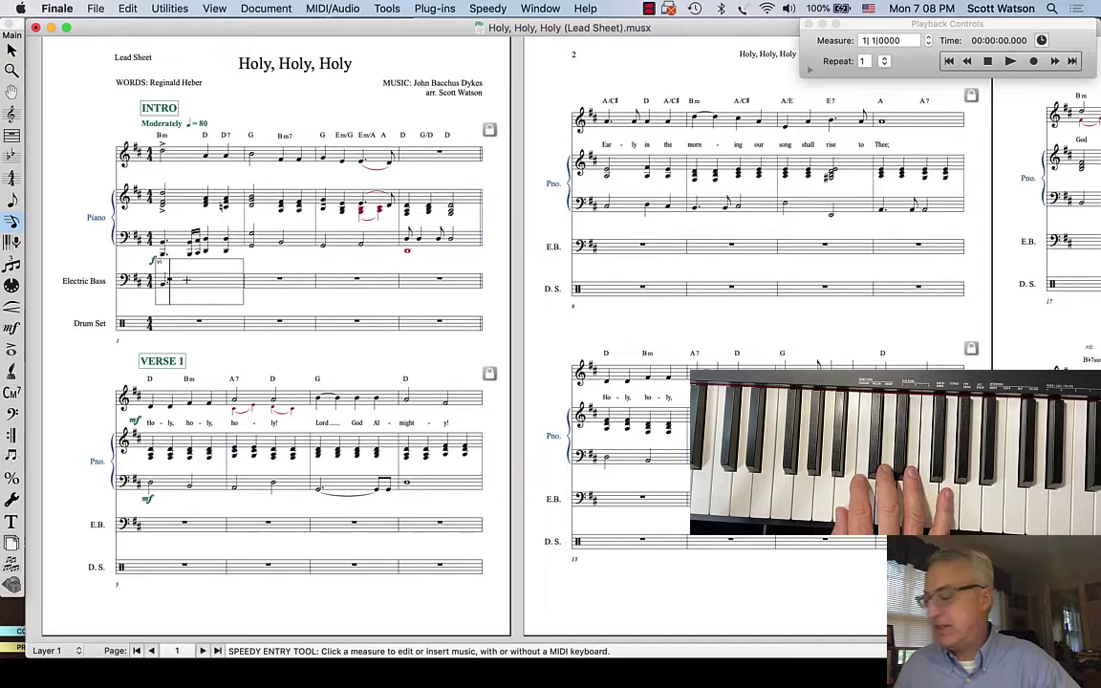
key(4)
key(4)
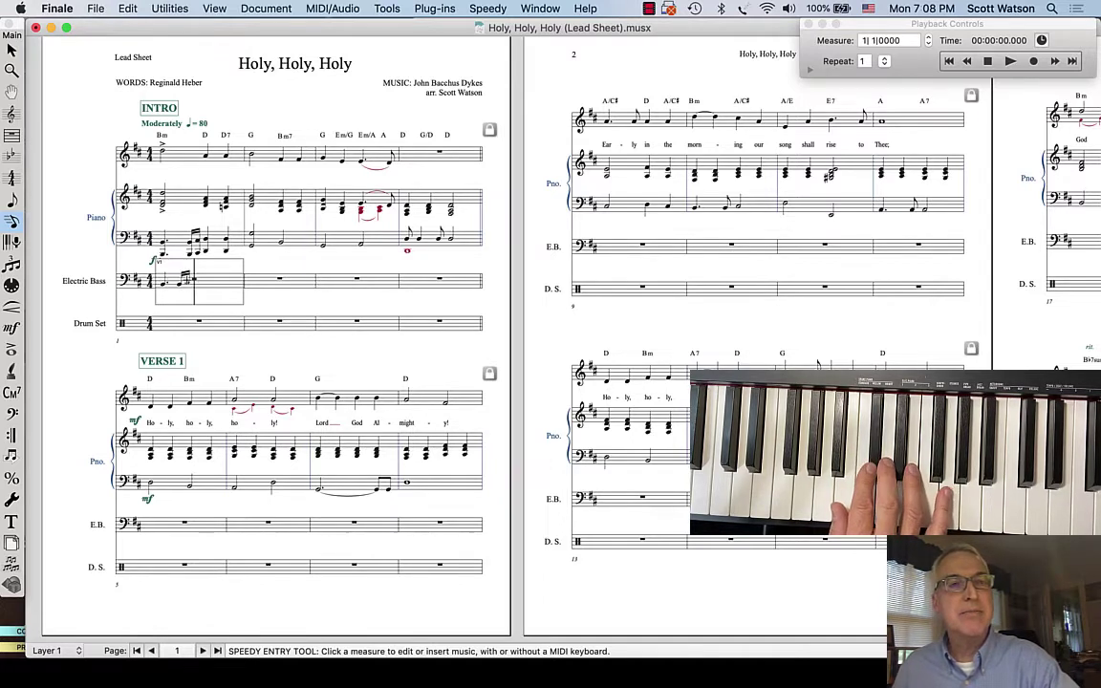
key(5)
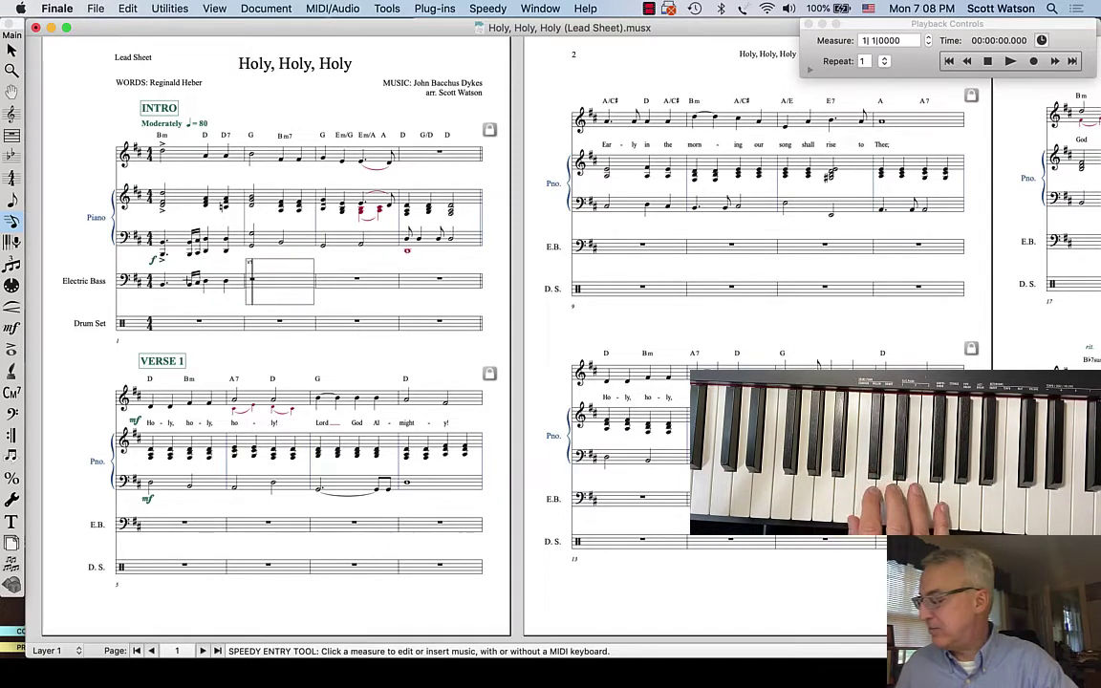
Enter half notes G and B in Electric Bass measure 2, and a dotted quarter G, eighth G and half note in measure 3.
key(6)
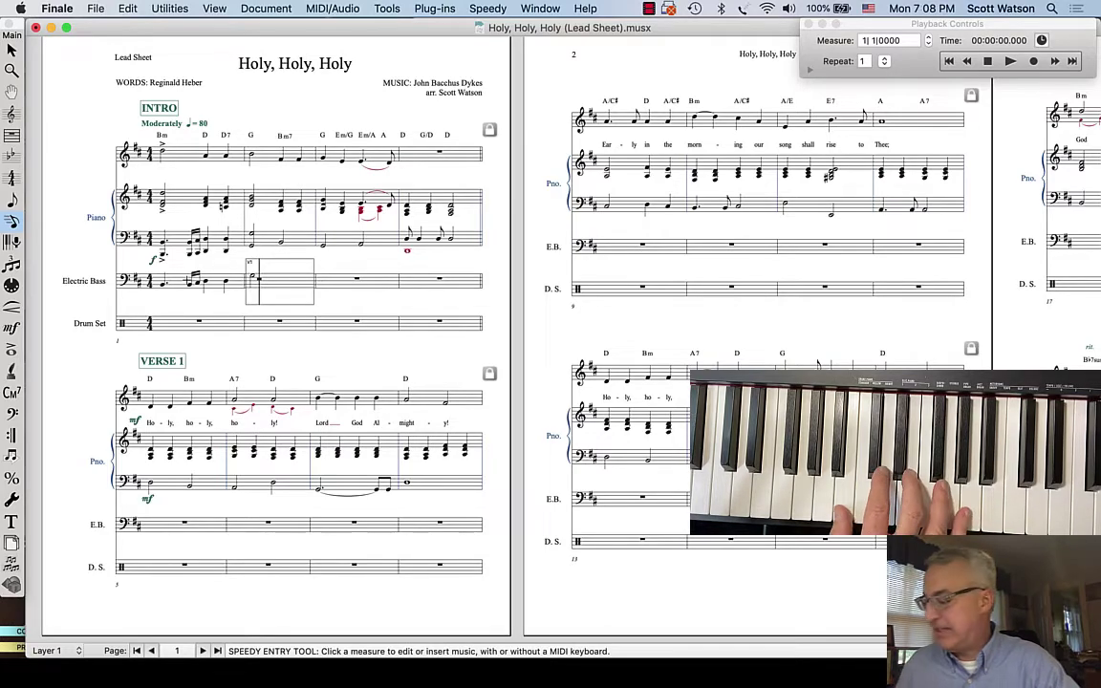
key(6)
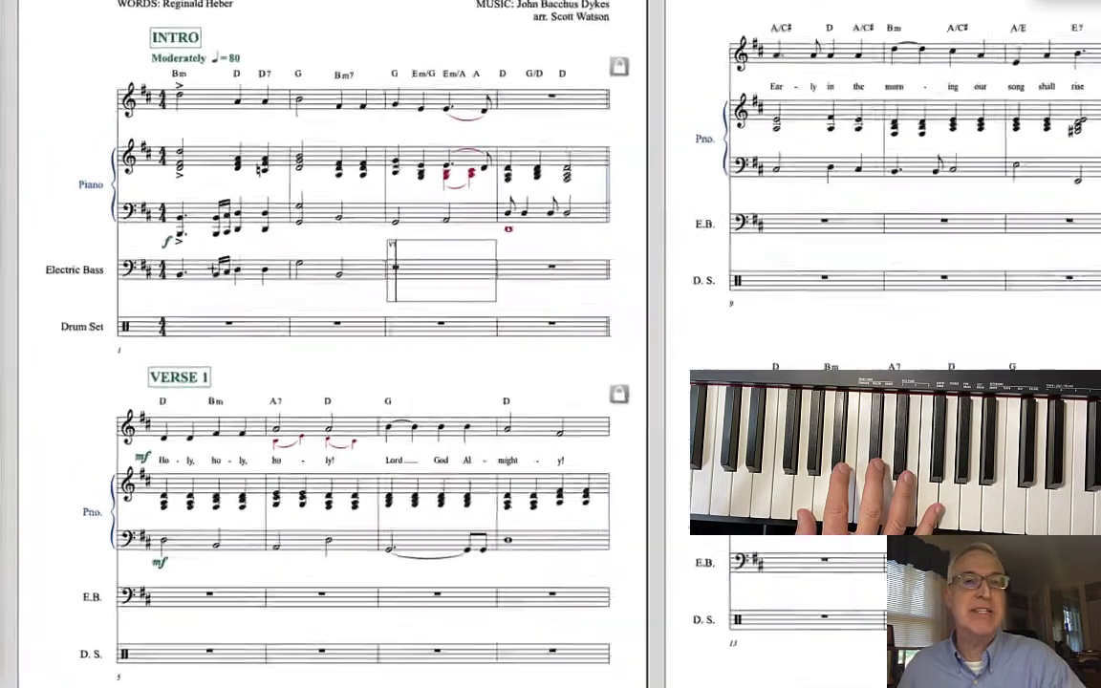
key(5)
key(period)
key(4)
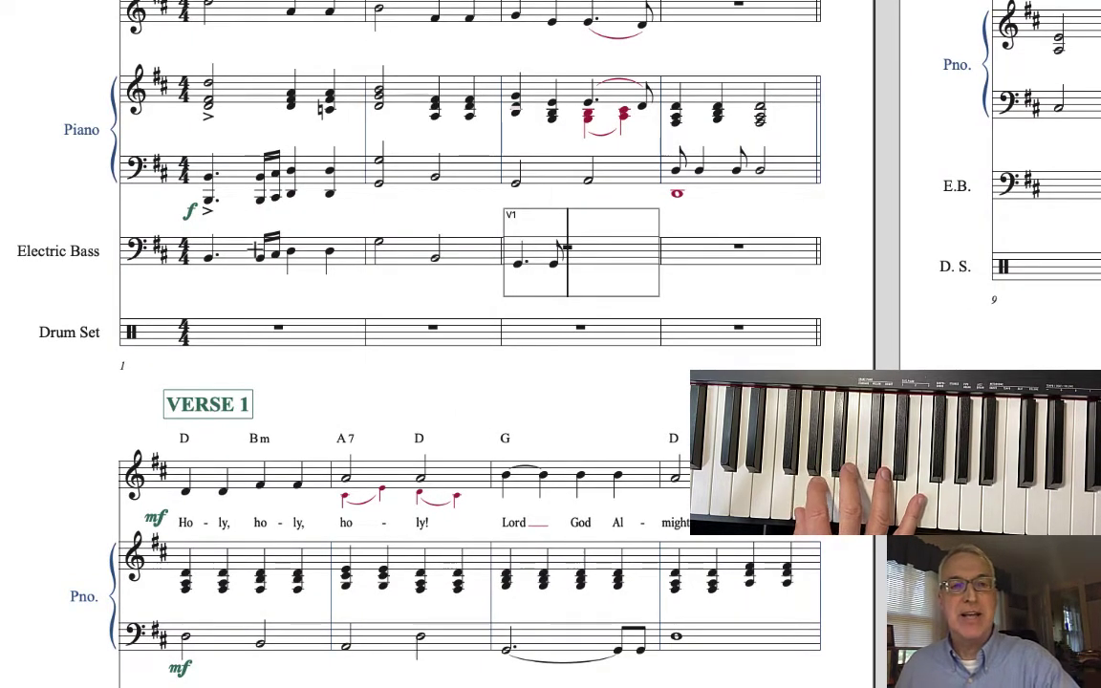
key(6)
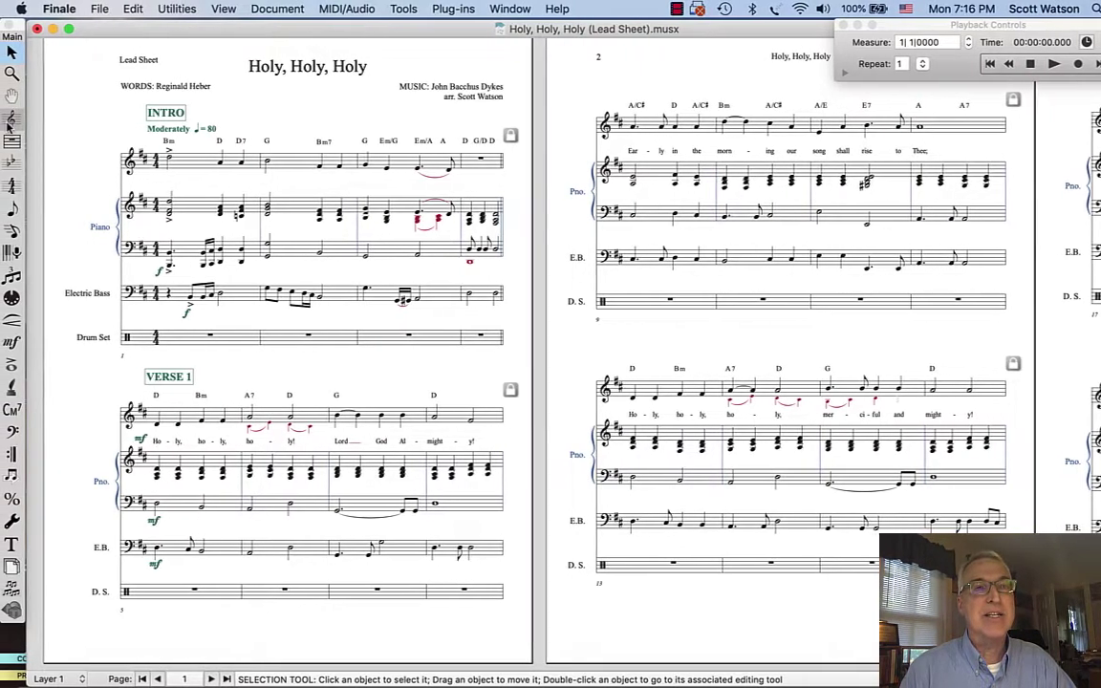
Move the piano and the staves below it farther down from the melody staff throughout the score with the Staff tool.
click(12, 119)
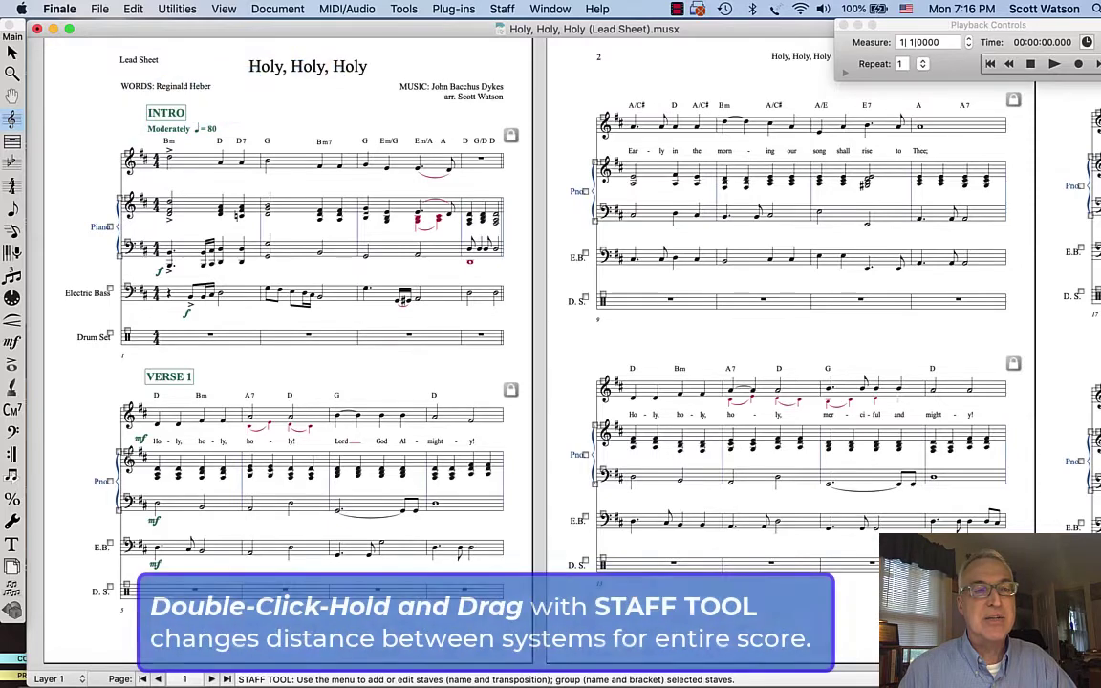
click(127, 450)
drag(127, 446, 128, 476)
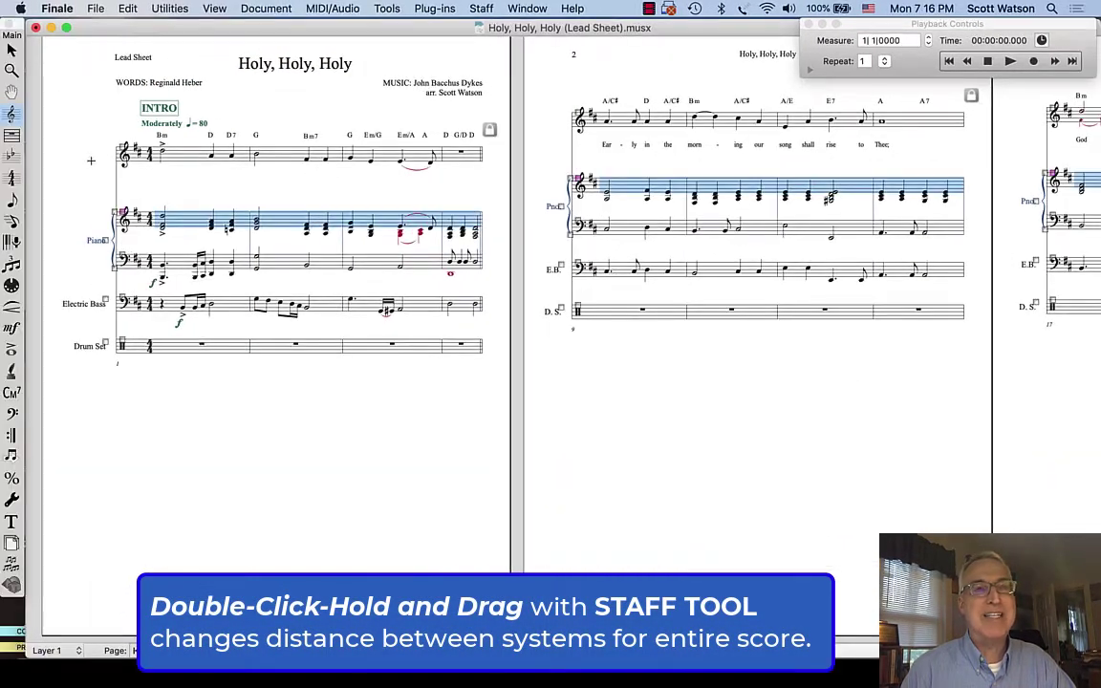
Resize the pages to 80% with margins held, from page 1 through the end of the piece.
click(11, 477)
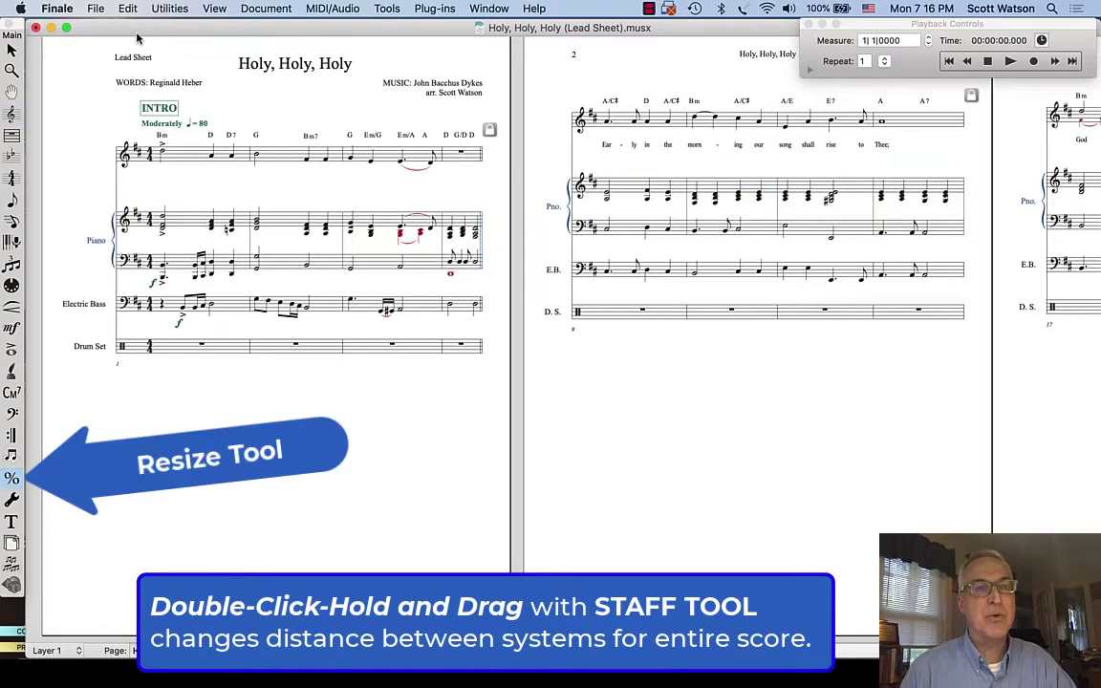
click(69, 50)
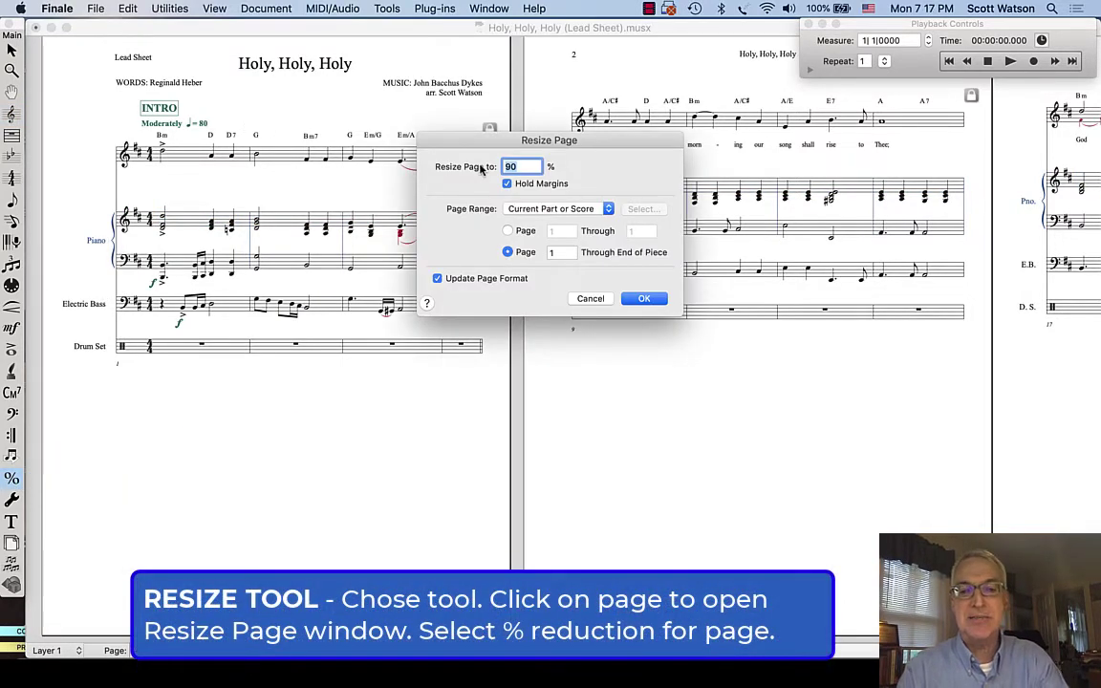
text(80)
click(644, 299)
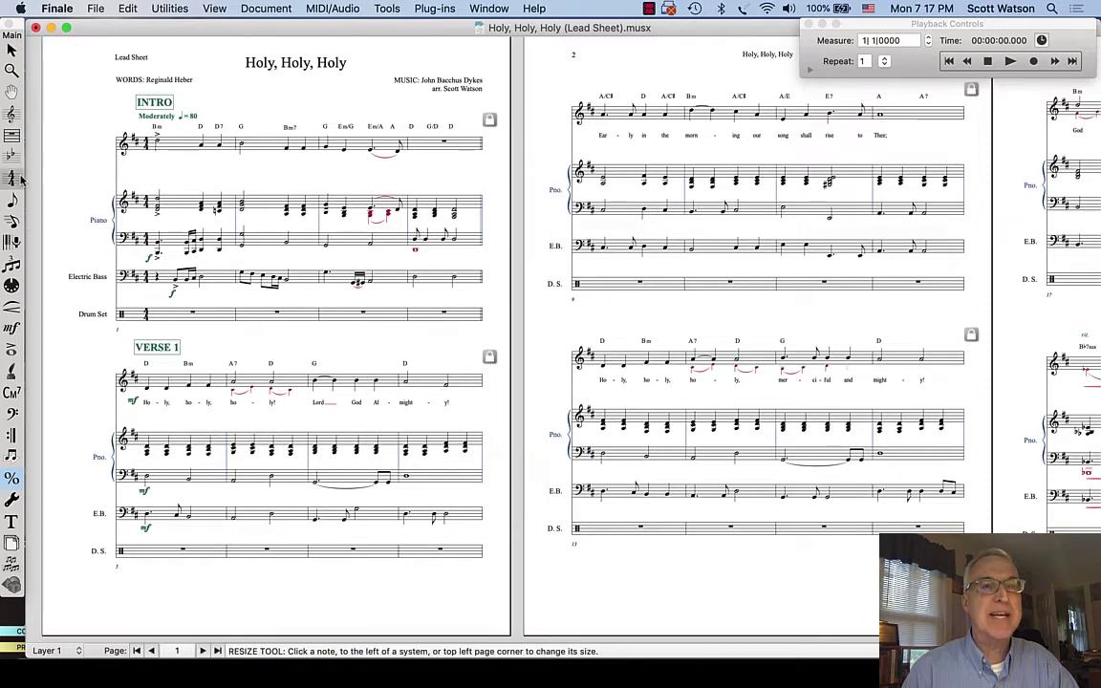
Lower the Electric Bass staff slightly to widen its gap below the piano in every system.
click(12, 113)
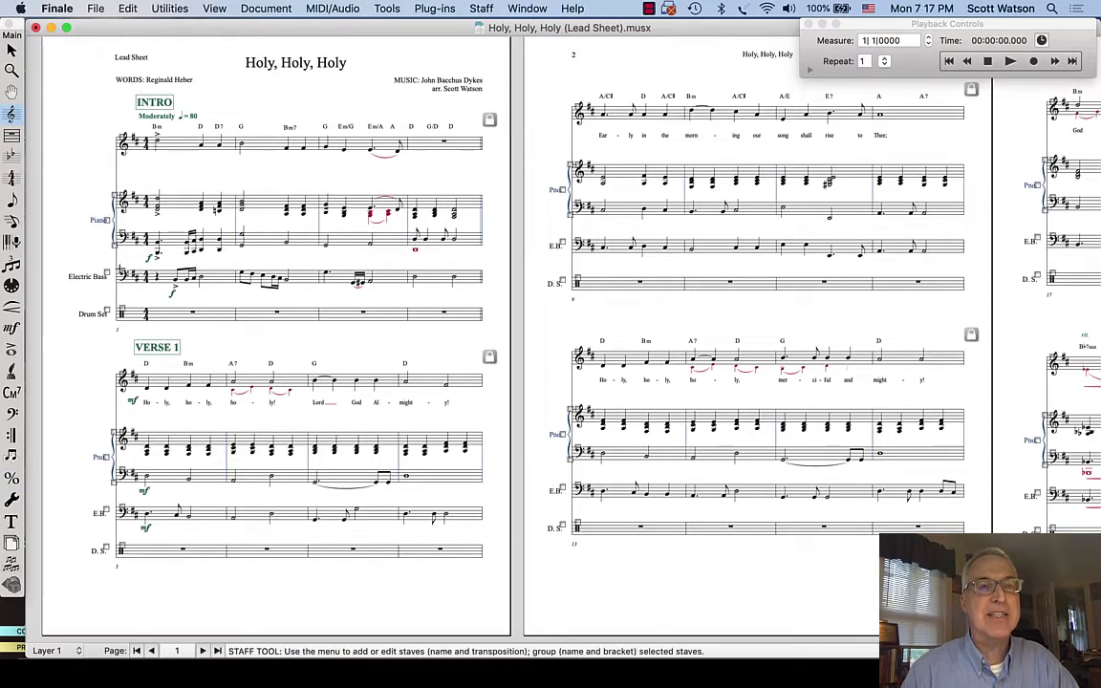
drag(123, 271, 122, 287)
click(82, 261)
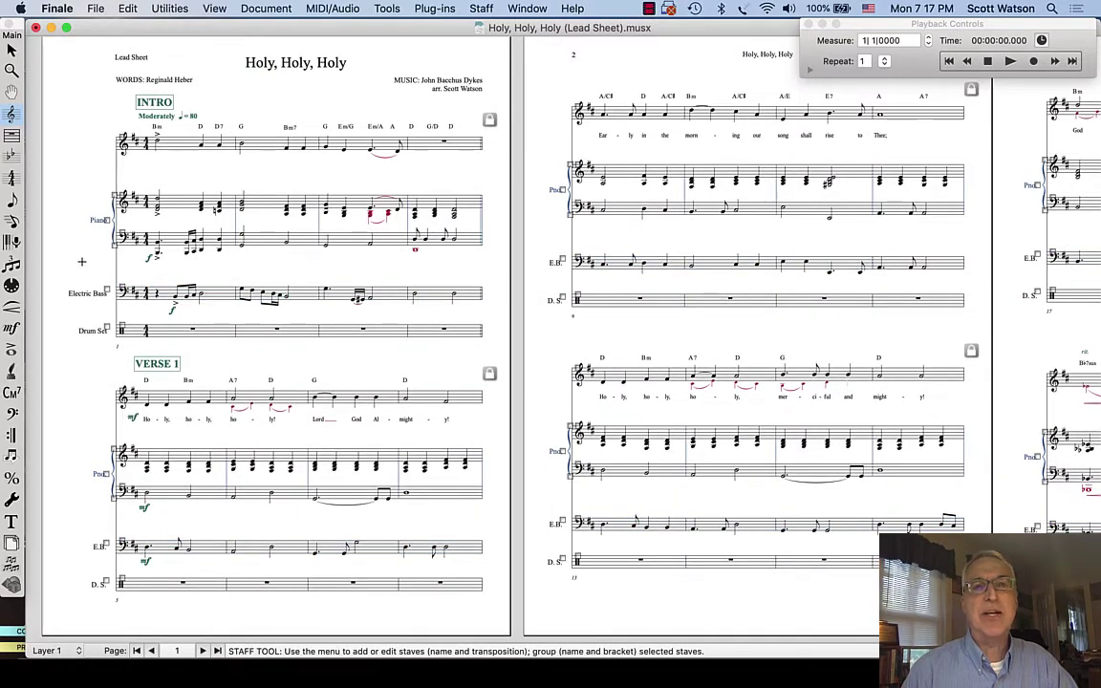
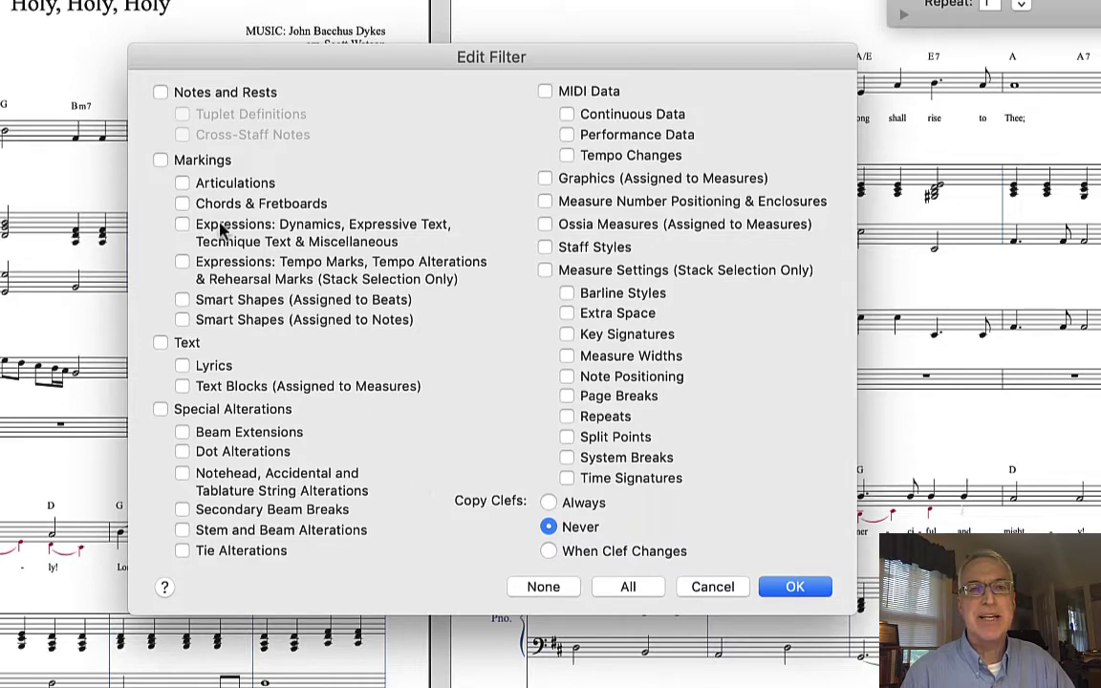
Limit the edit filter to Chords & Fretboards and copy the chord symbols from the entire melody staff.
click(182, 205)
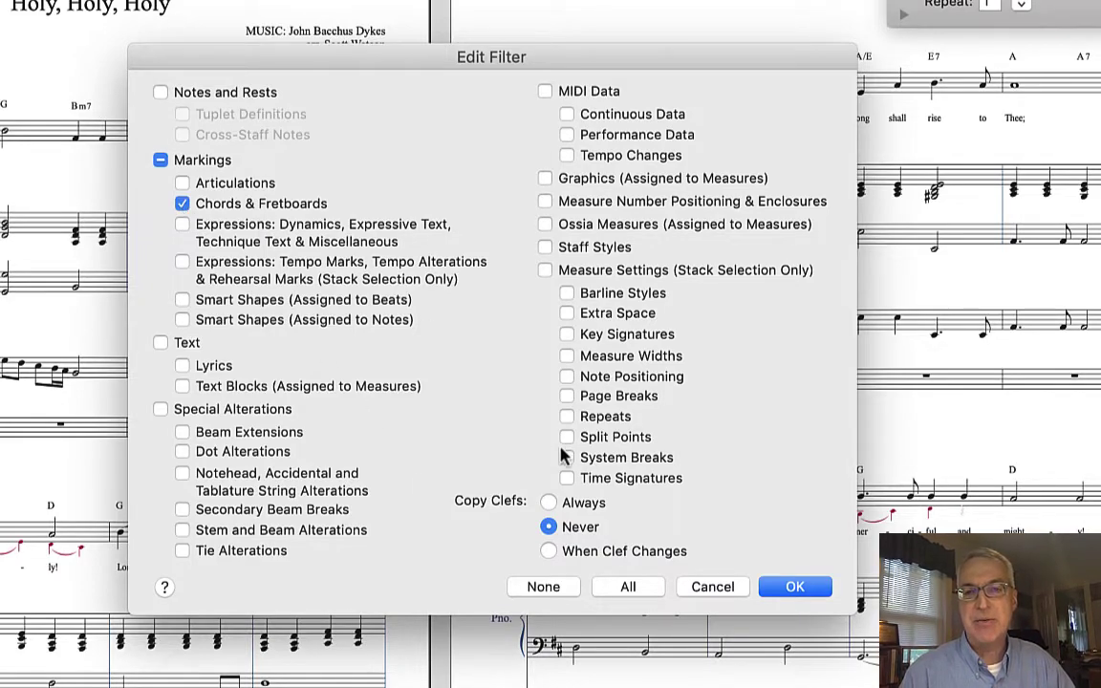
click(791, 586)
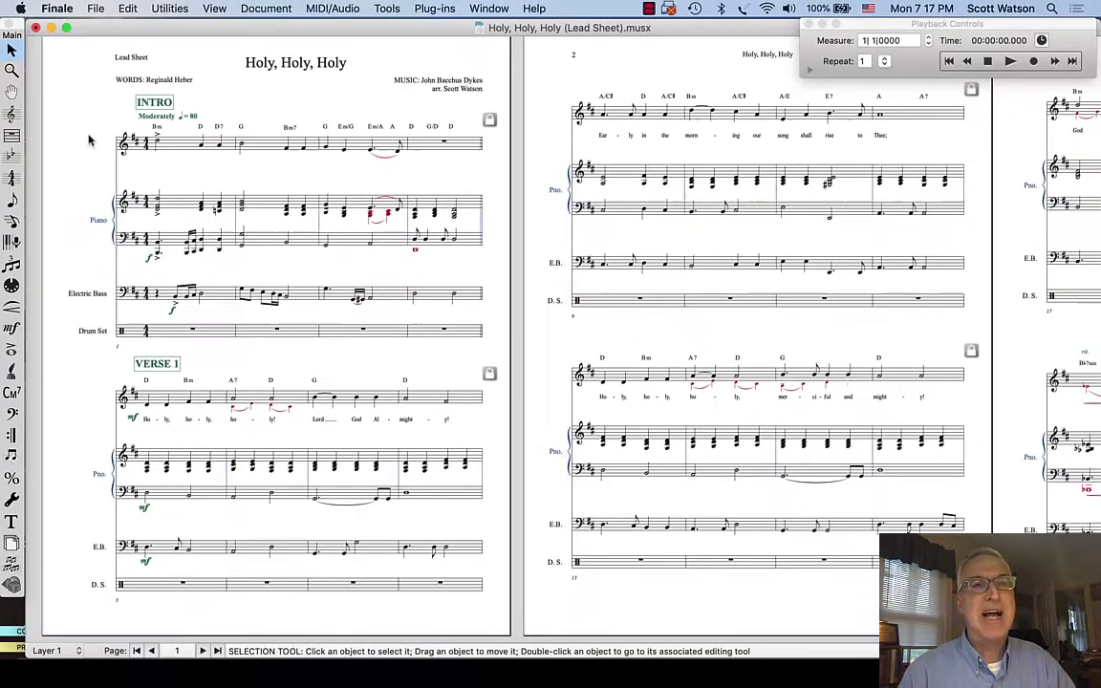
click(86, 143)
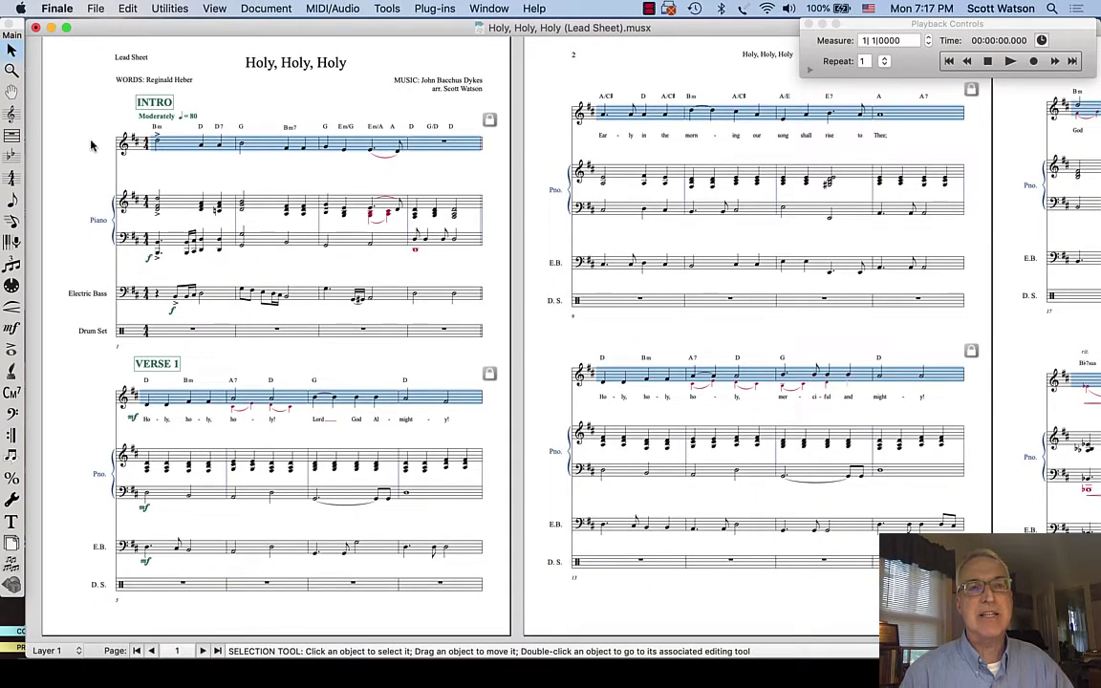
click(127, 9)
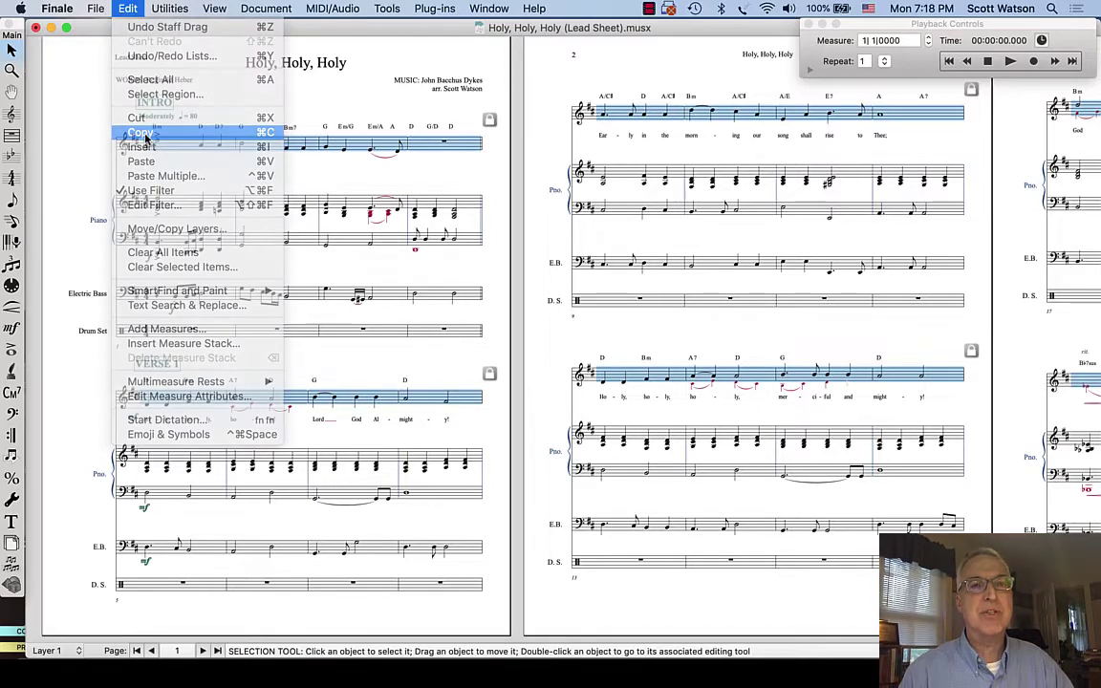
click(145, 135)
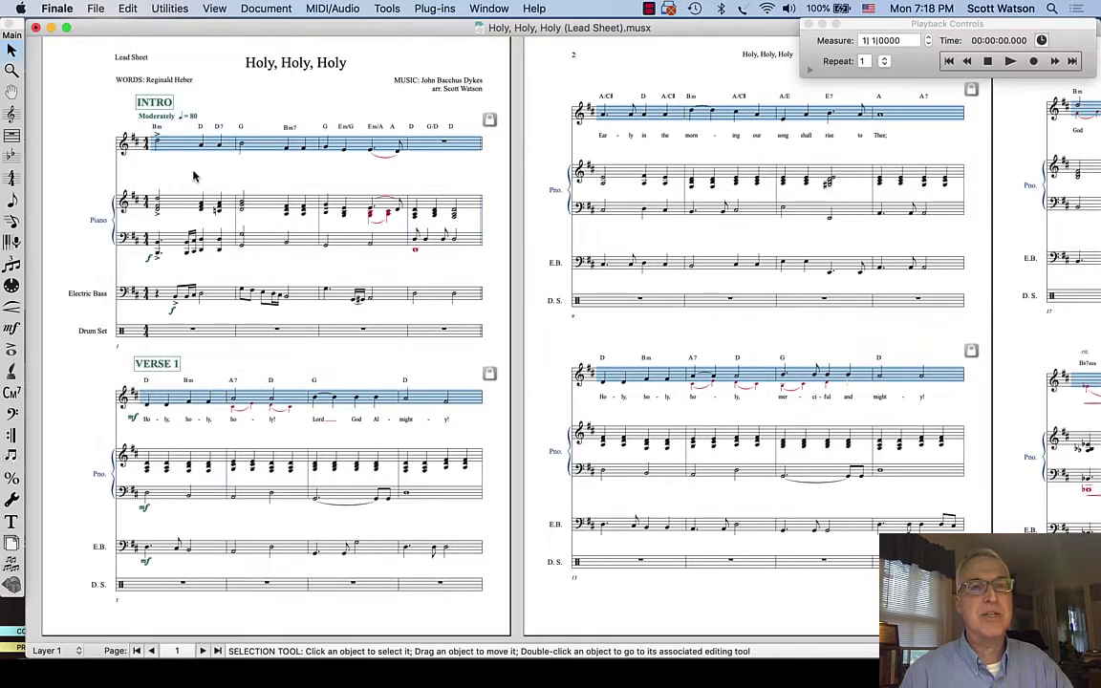
Paste the copied chord symbols onto the whole treble staff of the piano.
click(58, 208)
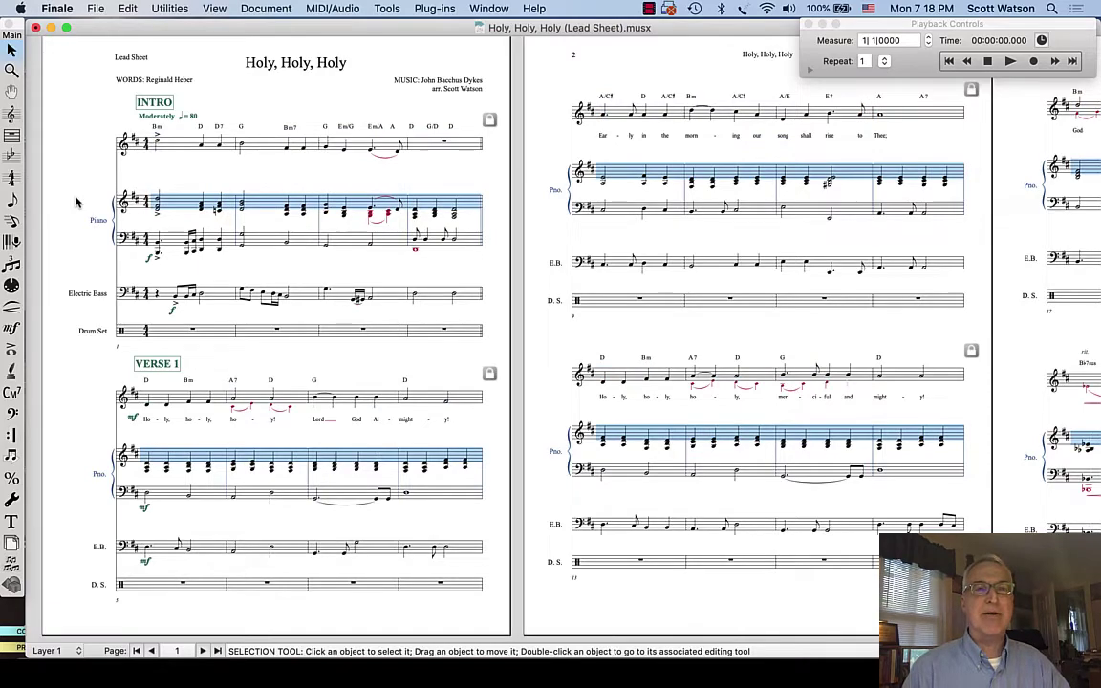
click(127, 8)
click(140, 160)
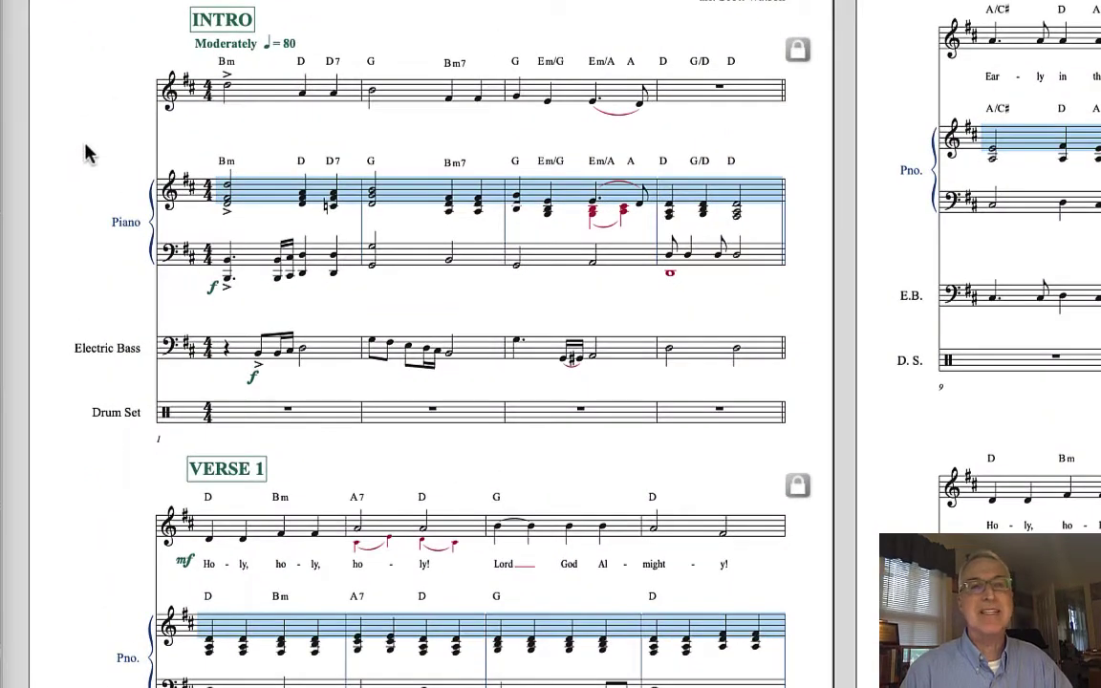
Paste the same chord symbols onto the whole Electric Bass staff.
click(45, 339)
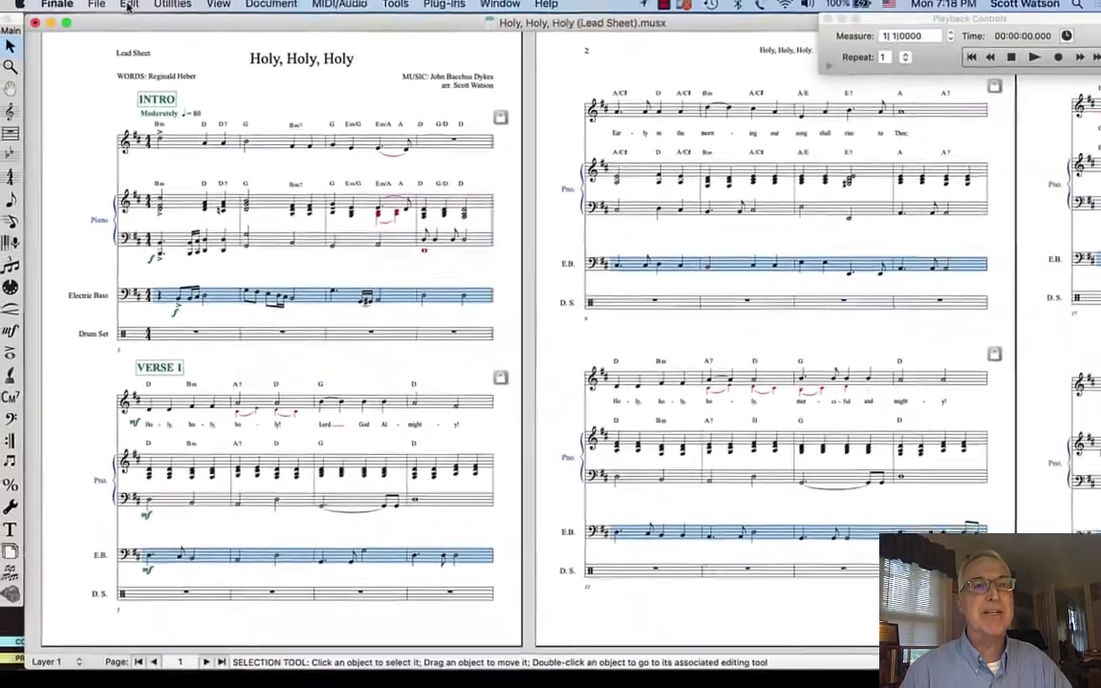
click(127, 9)
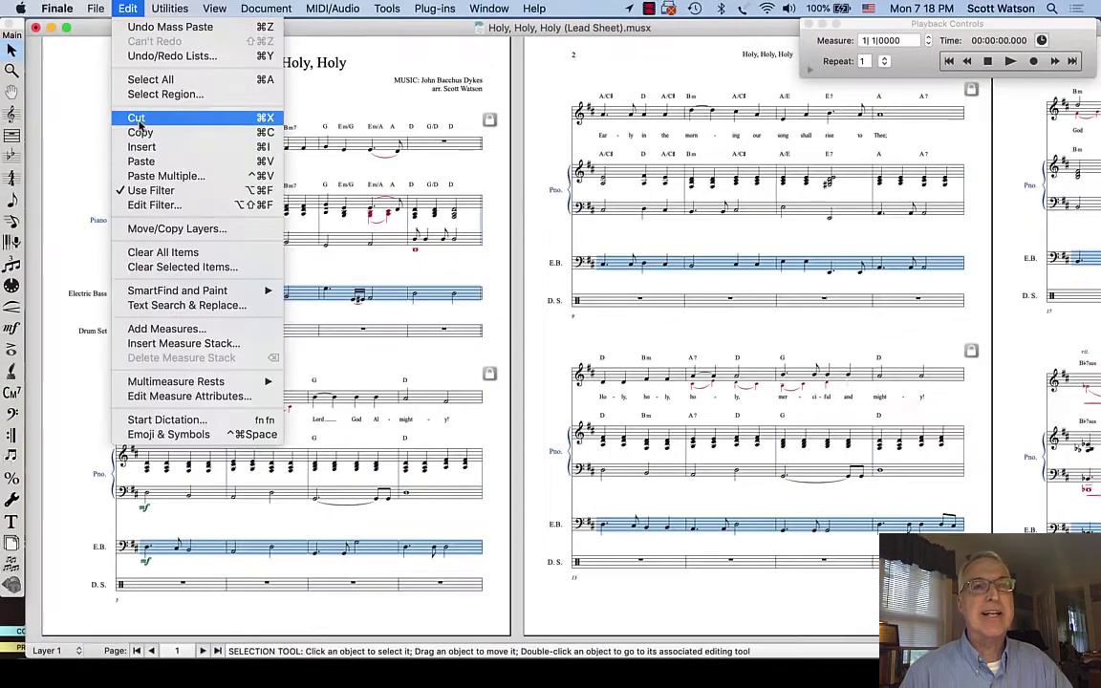
click(140, 161)
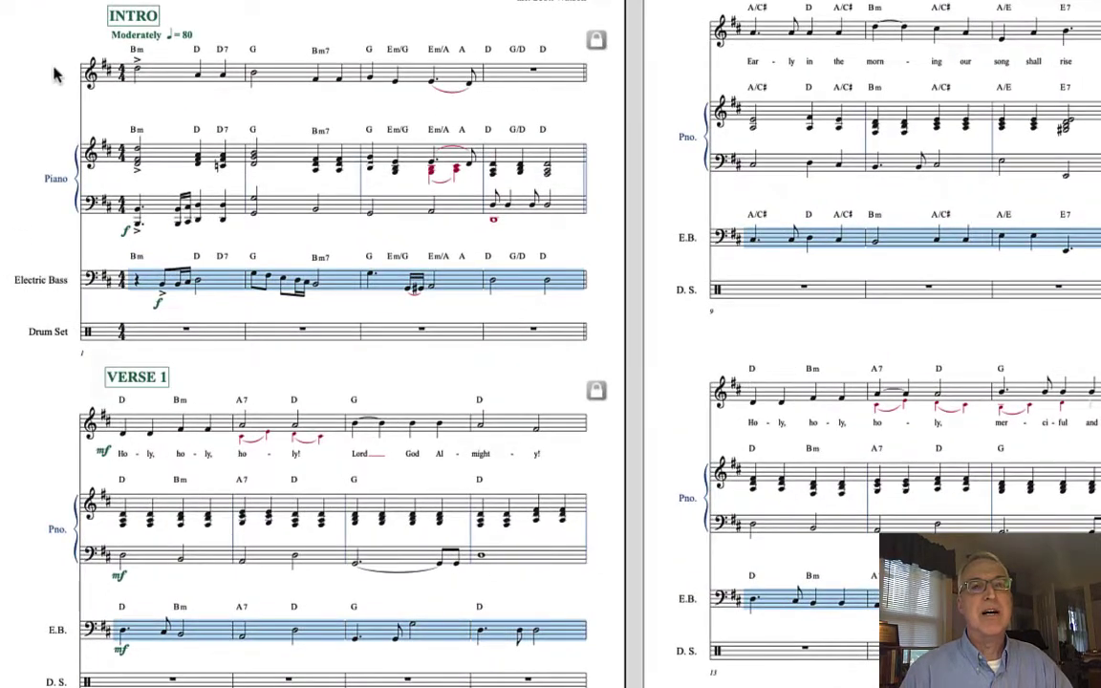
Clear only Chords & Fretboards from the entire melody staff using Clear Selected Items.
click(16, 74)
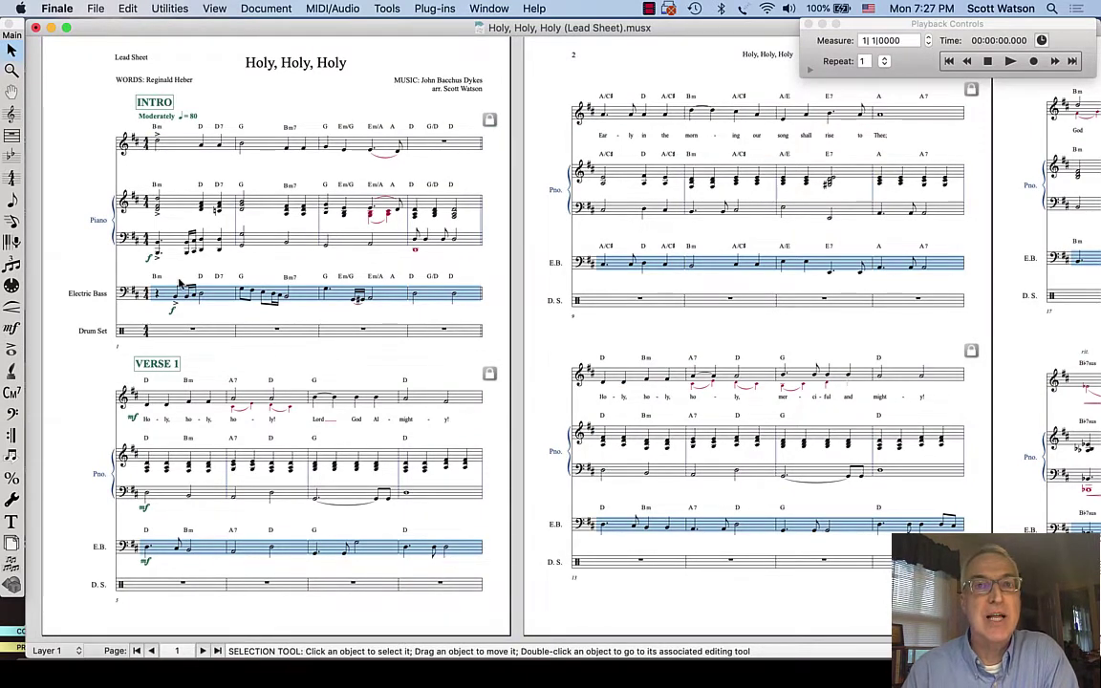
click(87, 149)
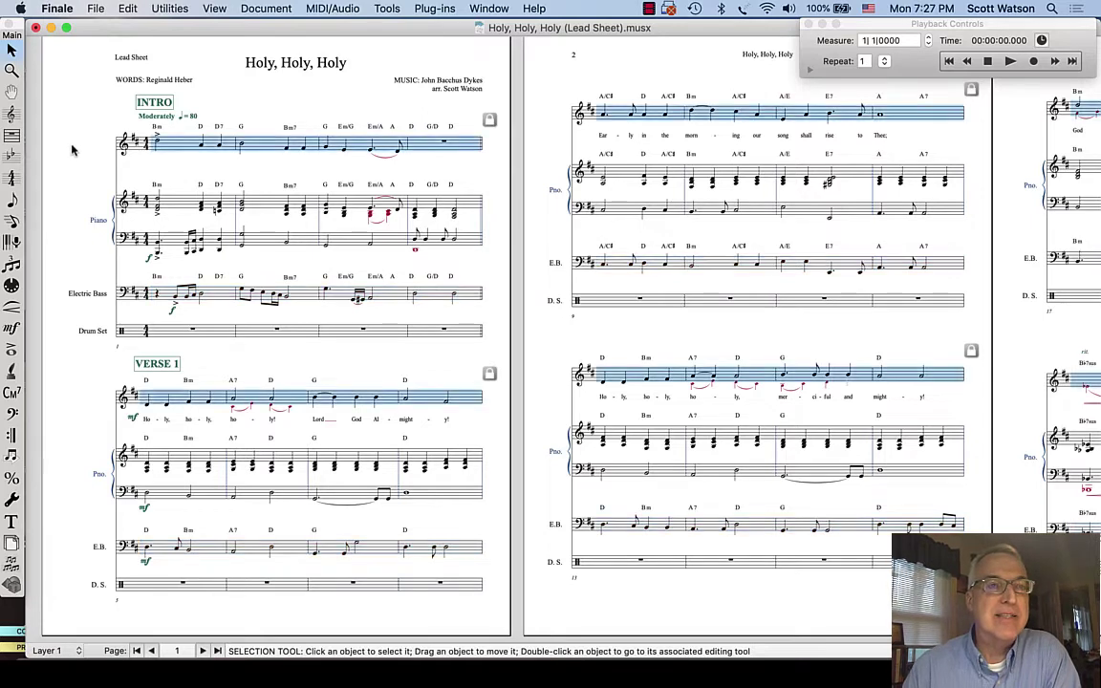
click(128, 9)
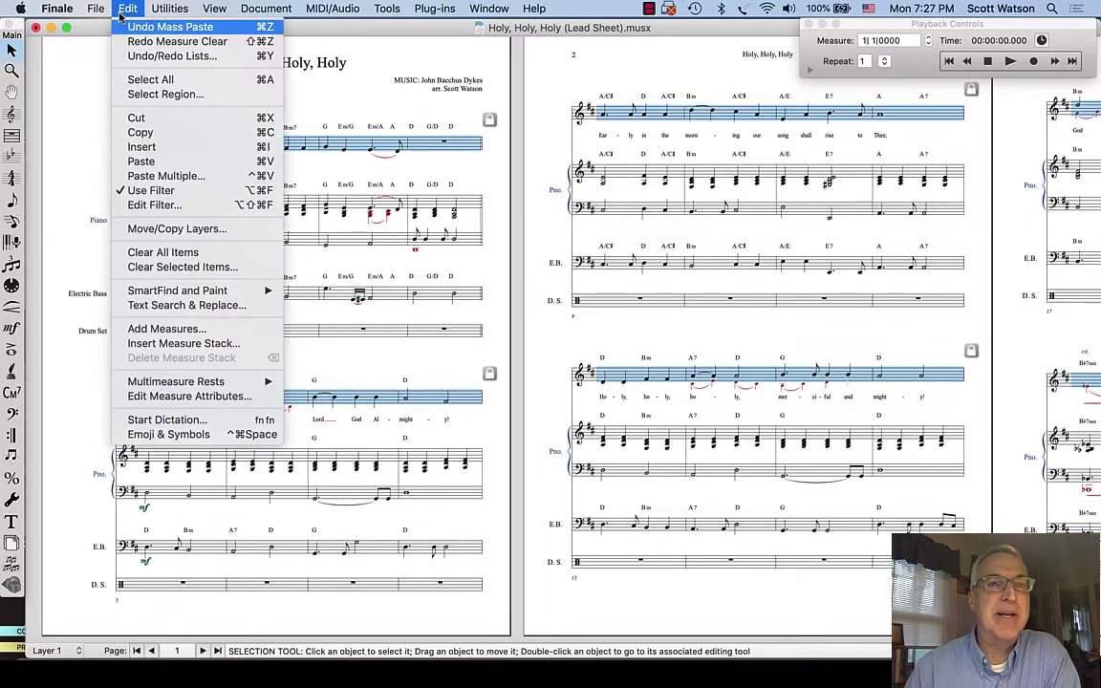
click(162, 268)
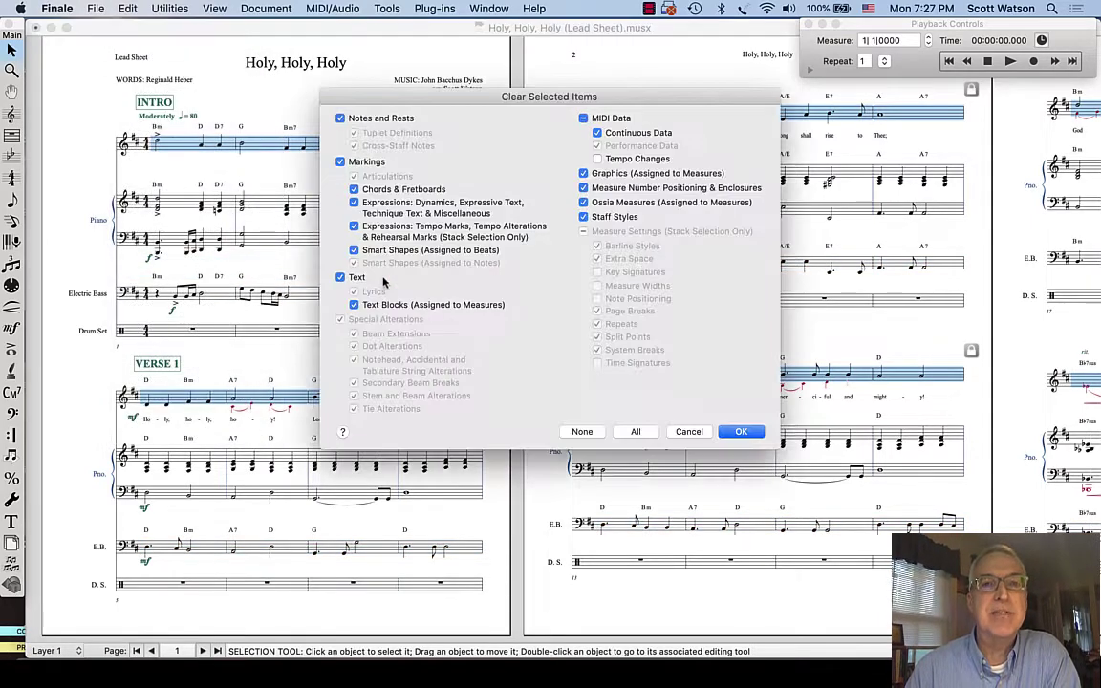
click(582, 431)
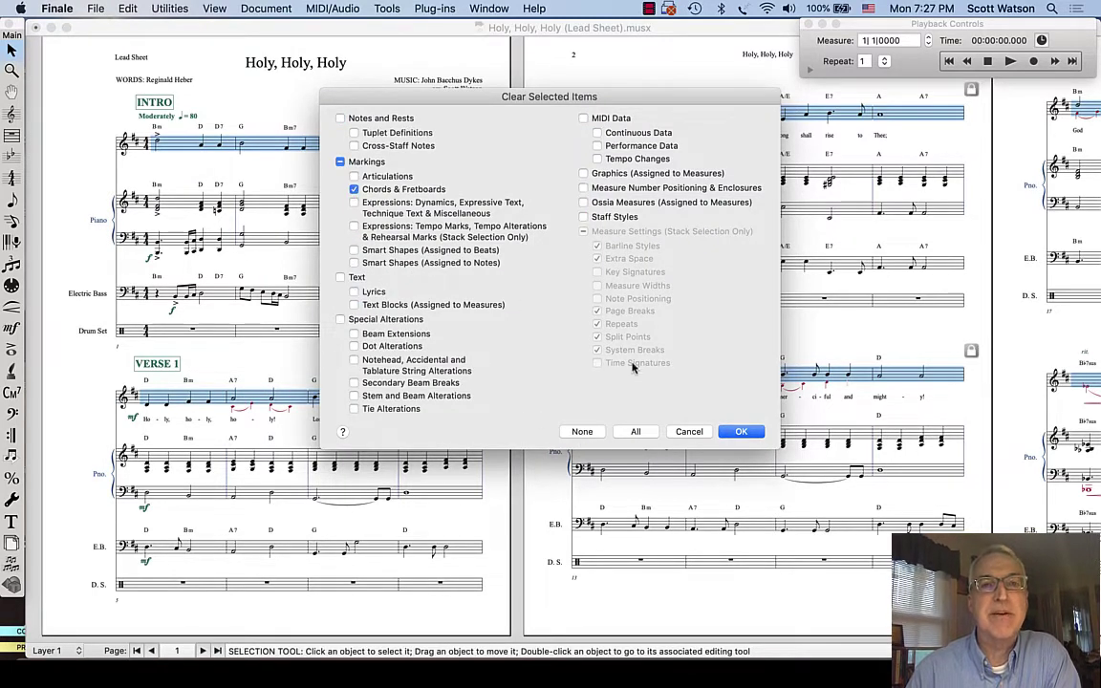
click(740, 431)
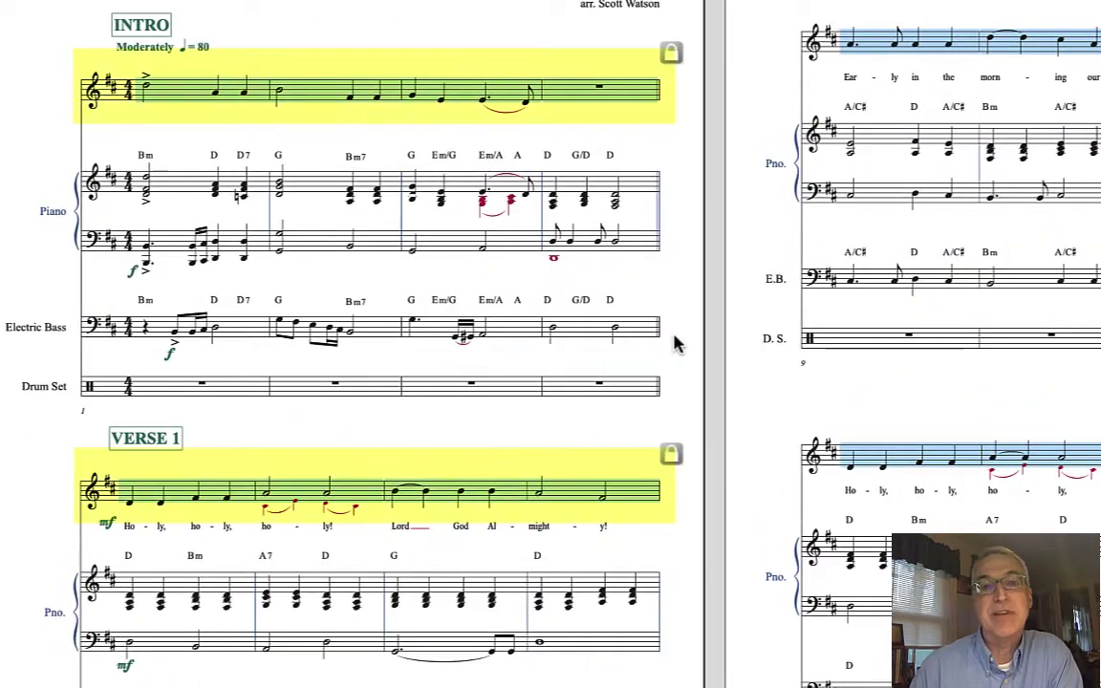
click(654, 329)
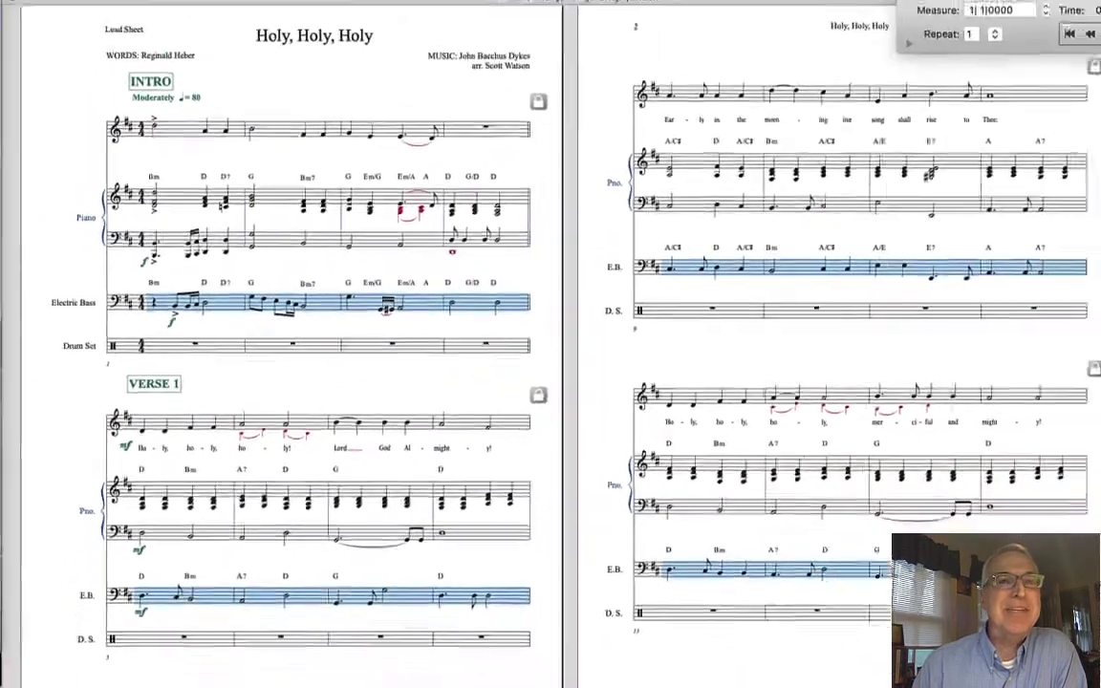
click(96, 8)
click(113, 124)
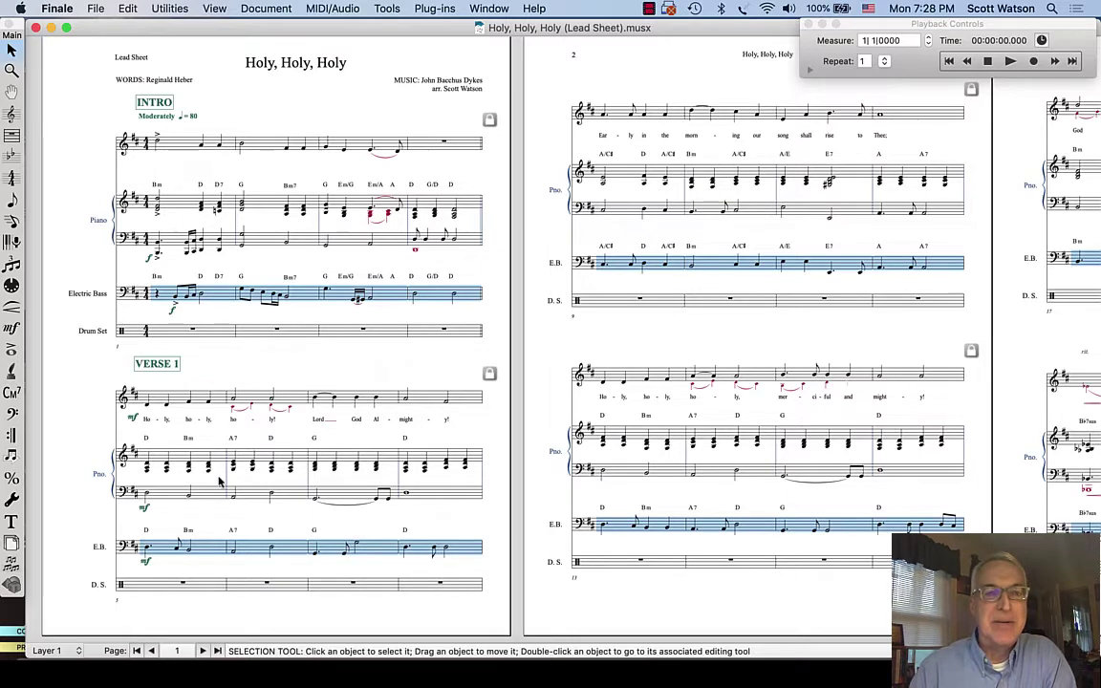
scroll(648, 473, right, 10)
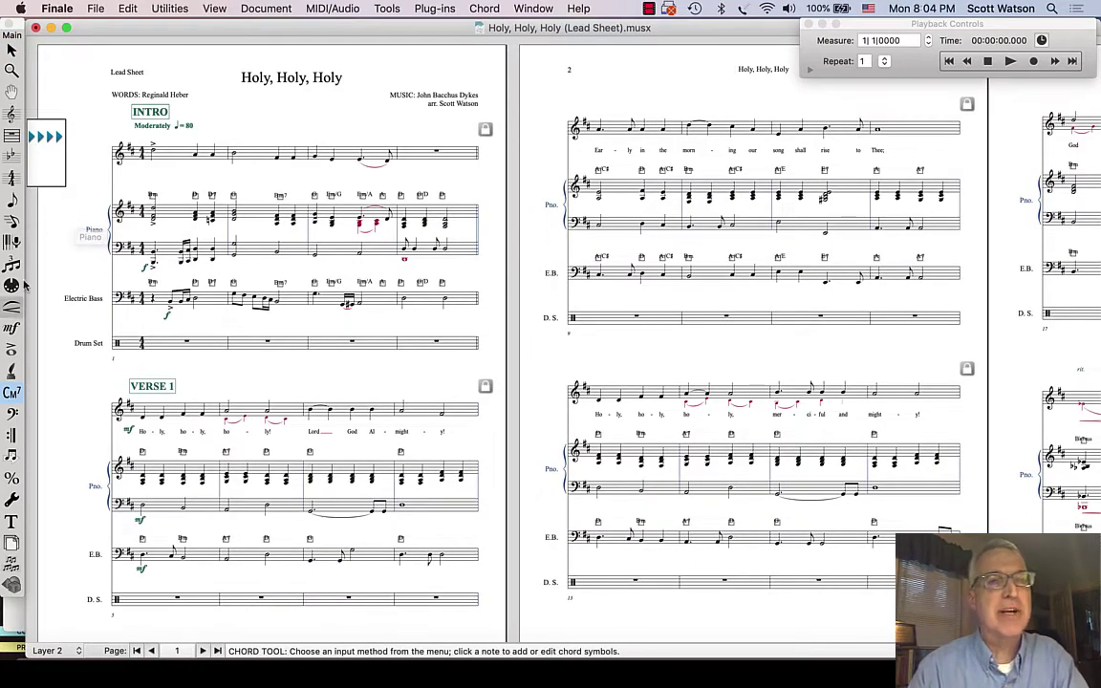
Turn off playback of the chord symbols.
click(483, 9)
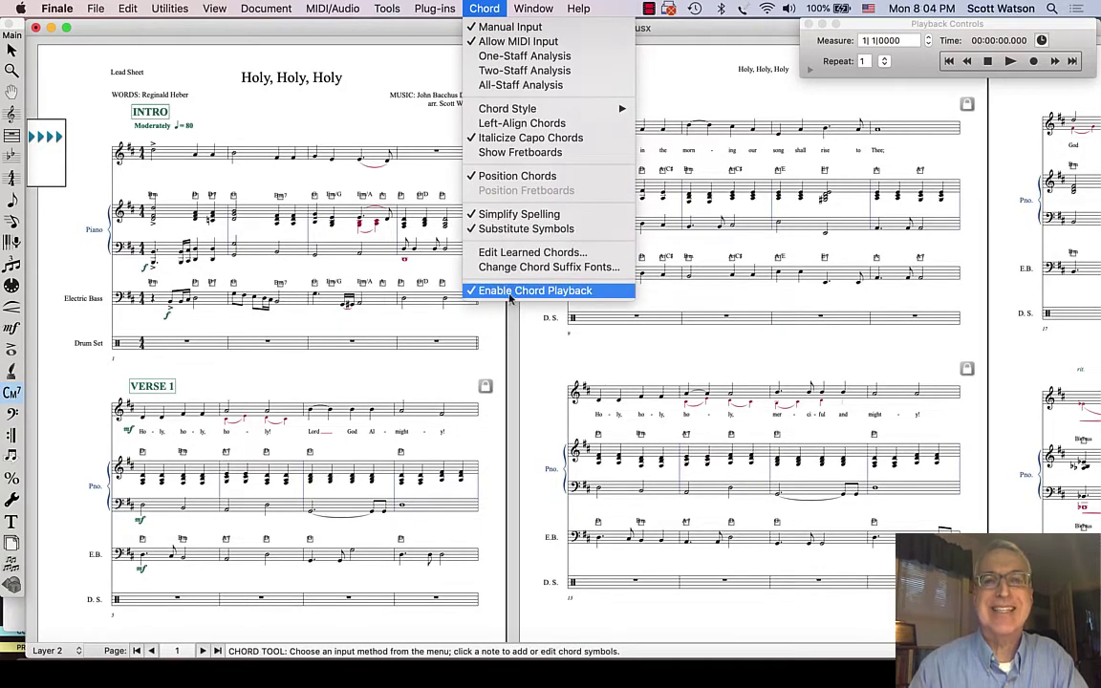
click(582, 292)
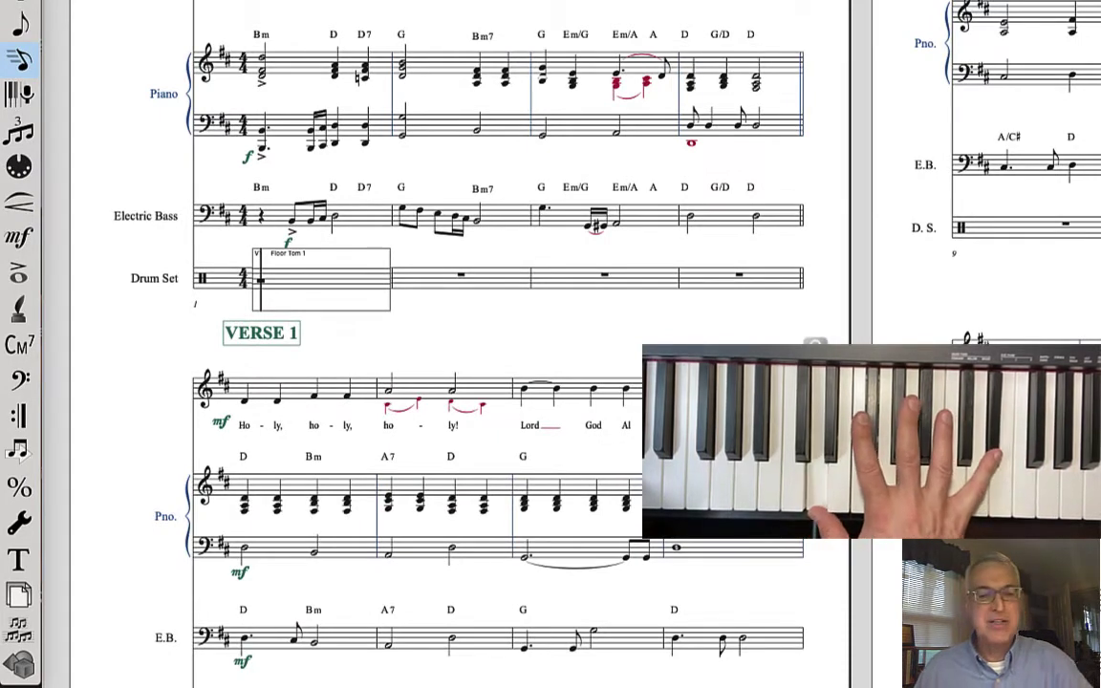
Enter the Drum Set's cymbal and snare rhythm: quarter rest, two eighths, two quarters; measure 2: quarter, two eighths, two quarters.
key(5)
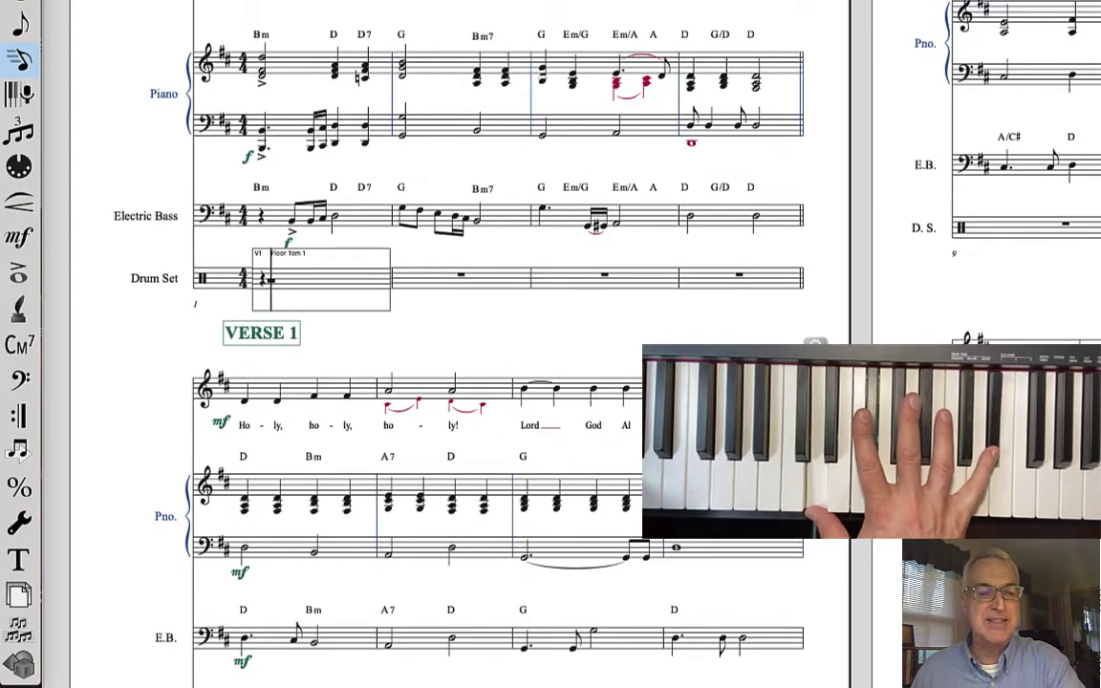
key(4)
key(4)
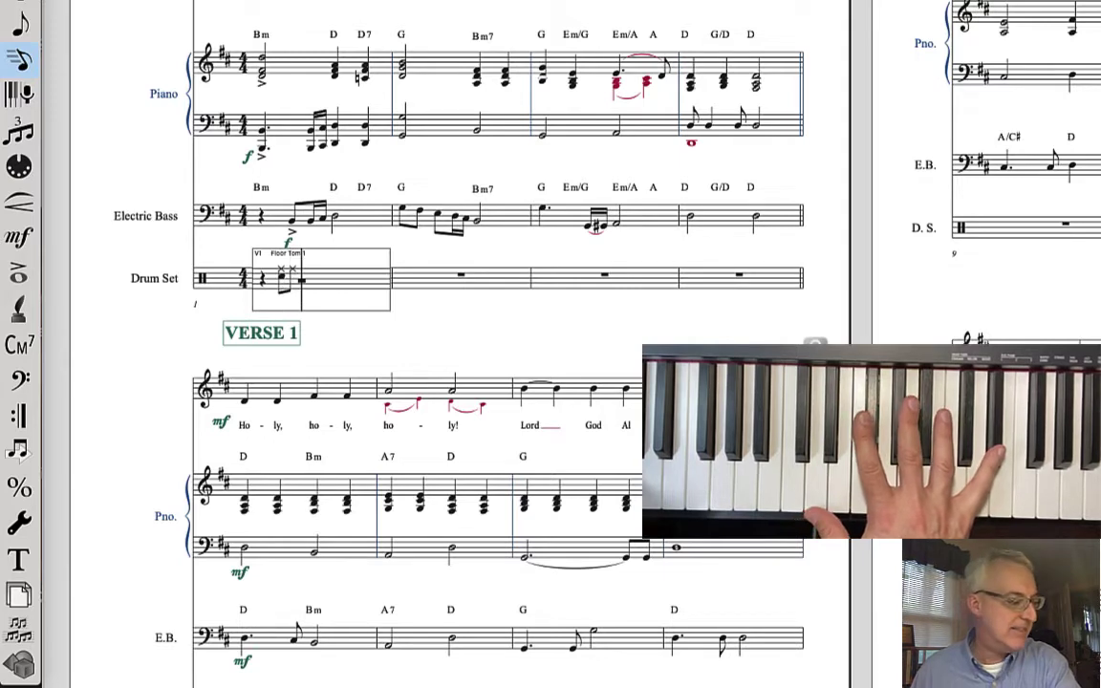
key(5)
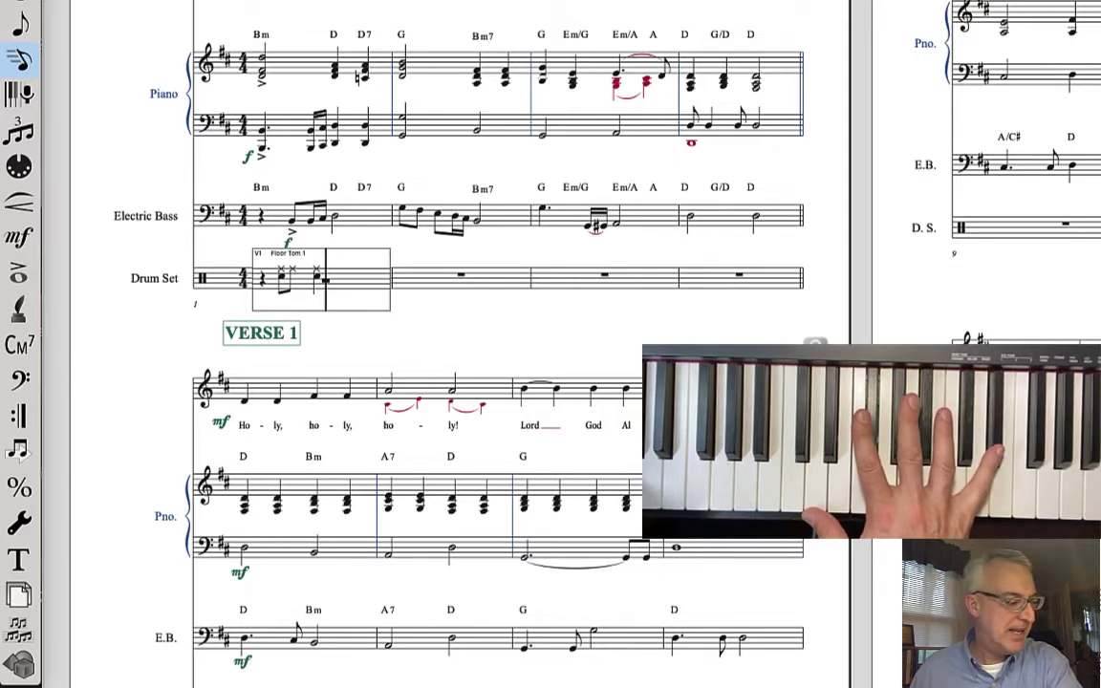
key(5)
key(5)
key(4)
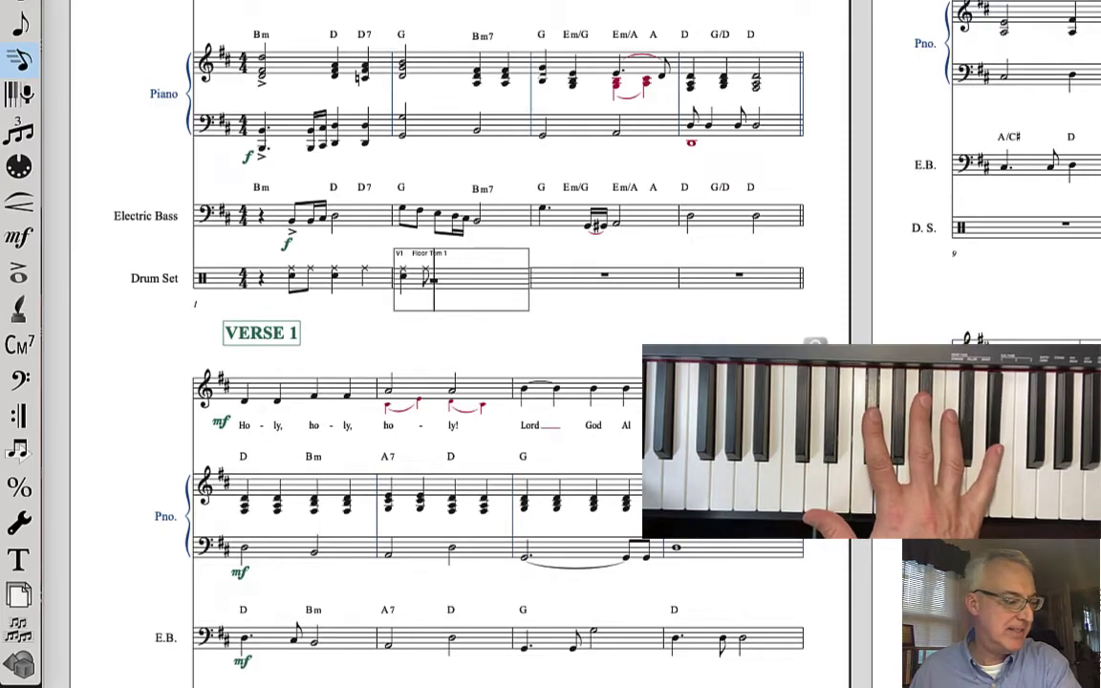
key(4)
key(5)
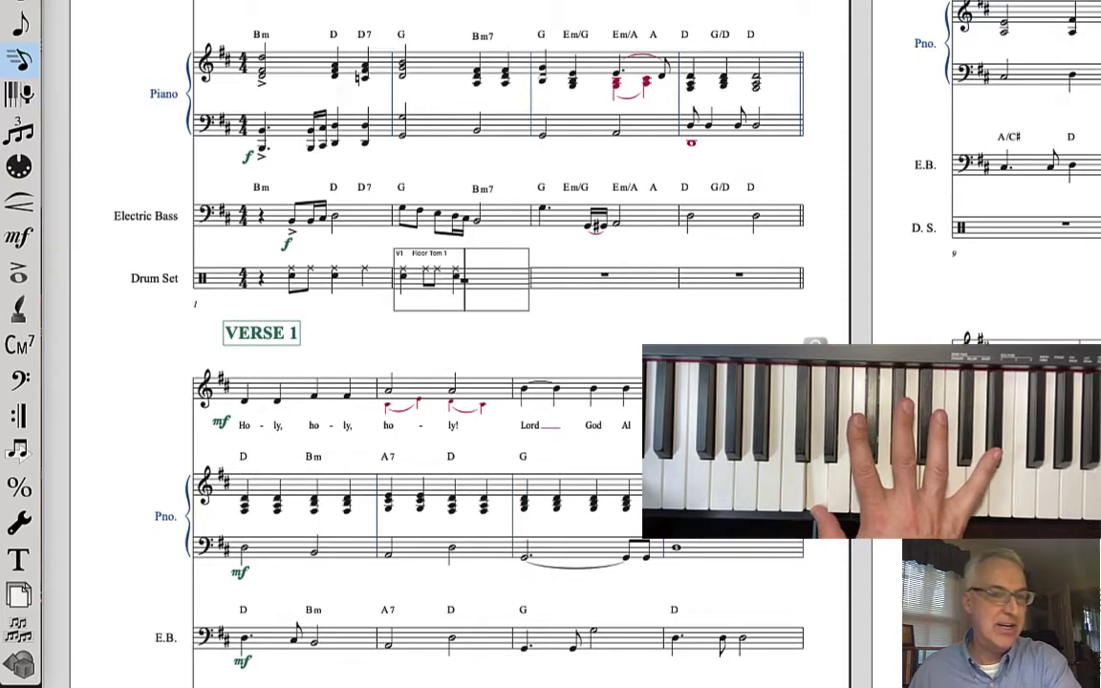
key(5)
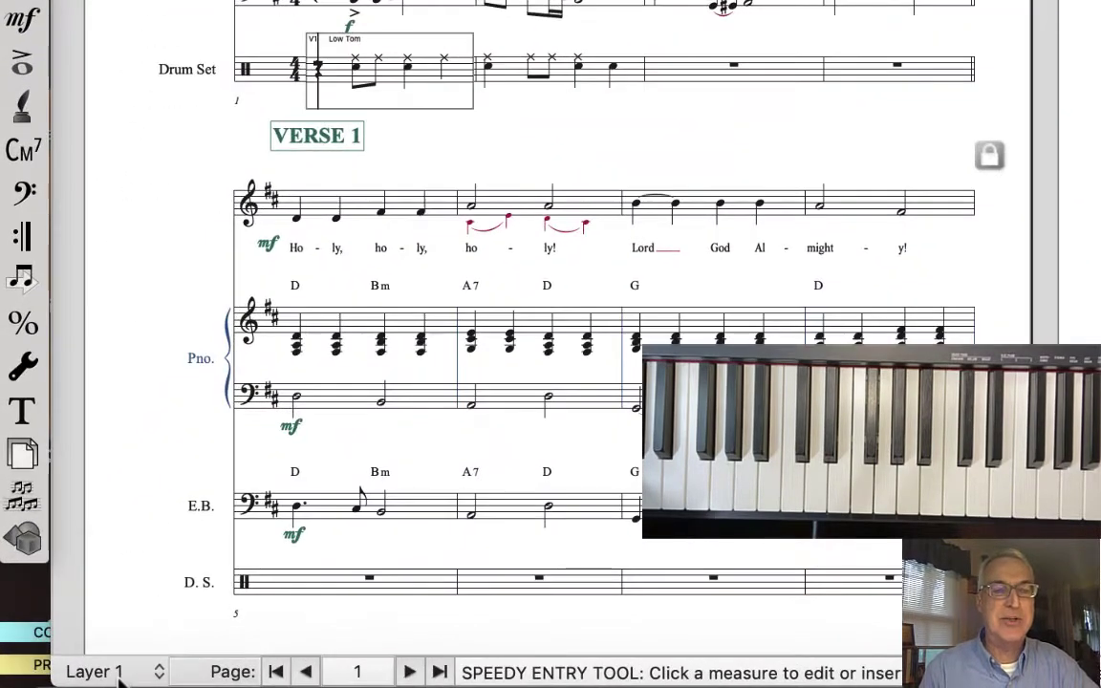
In Layer 2, add the bass drum: quarter rest and three quarters; measure 2: dotted quarter, eighth, quarter and quarter rest.
click(53, 651)
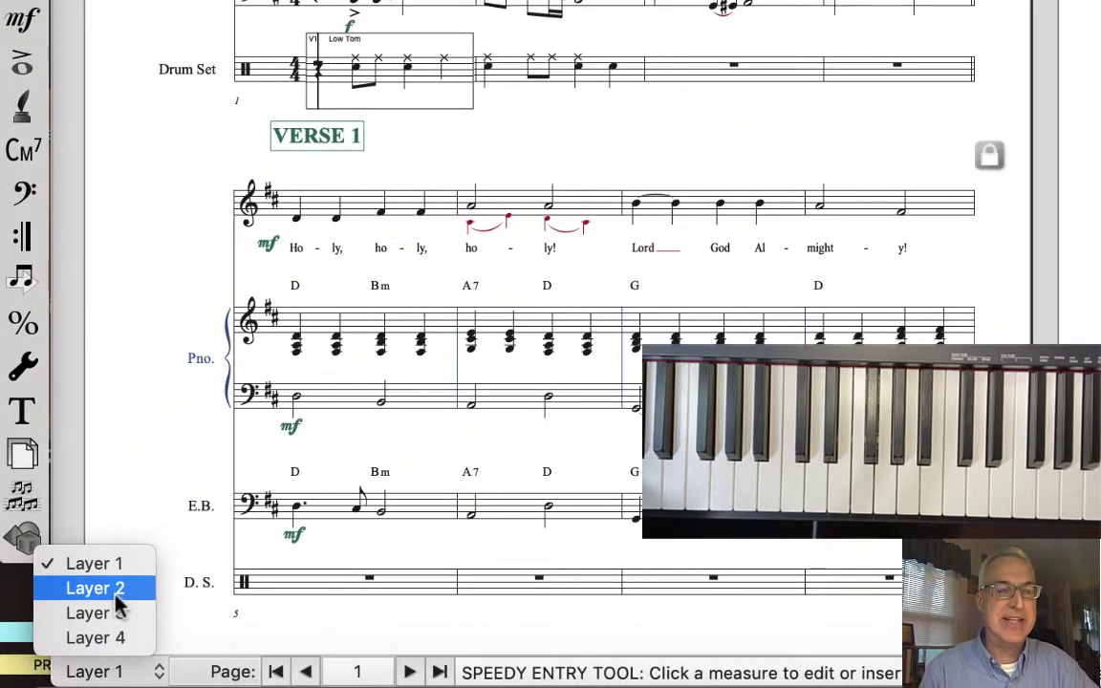
click(84, 589)
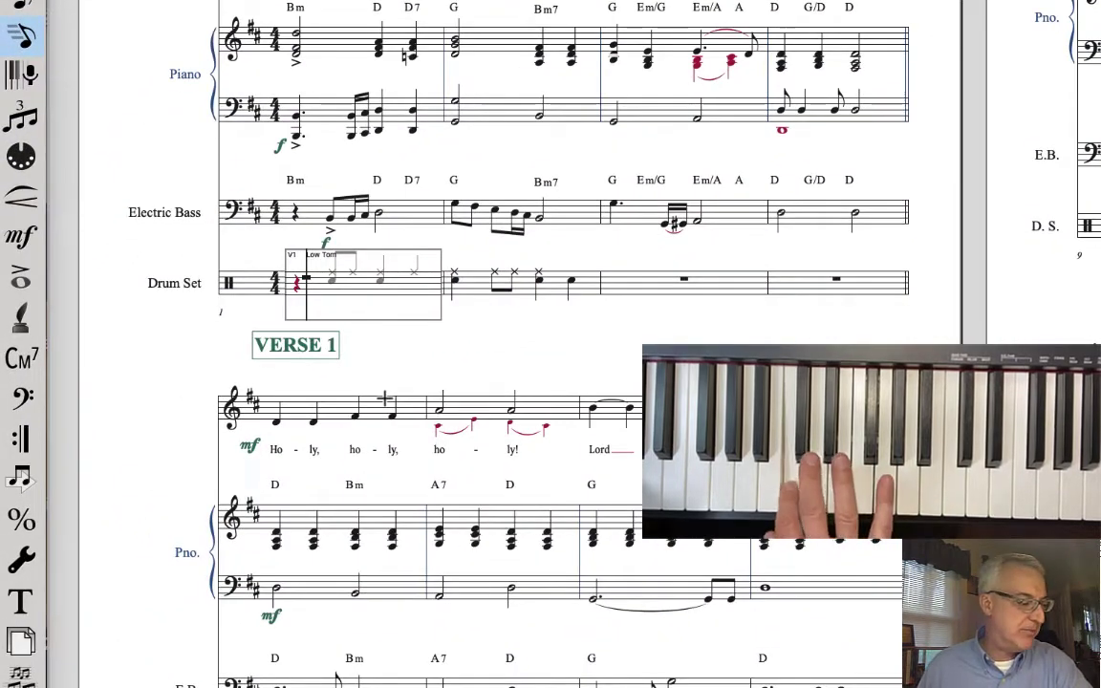
key(5)
key(5)
key(5)
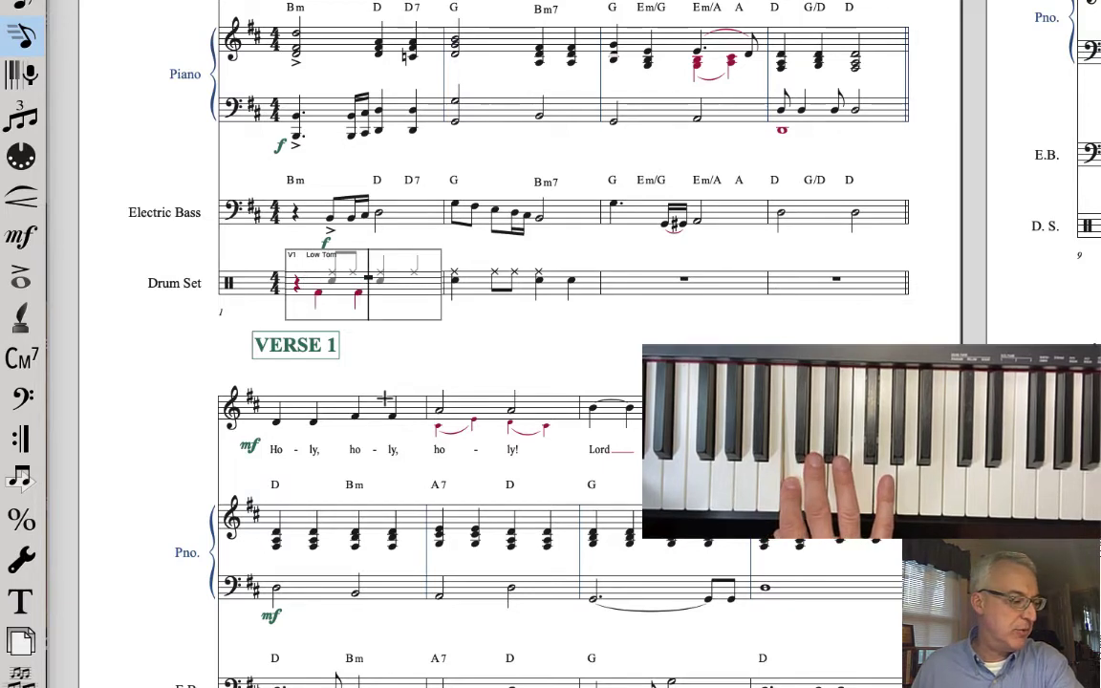
key(5)
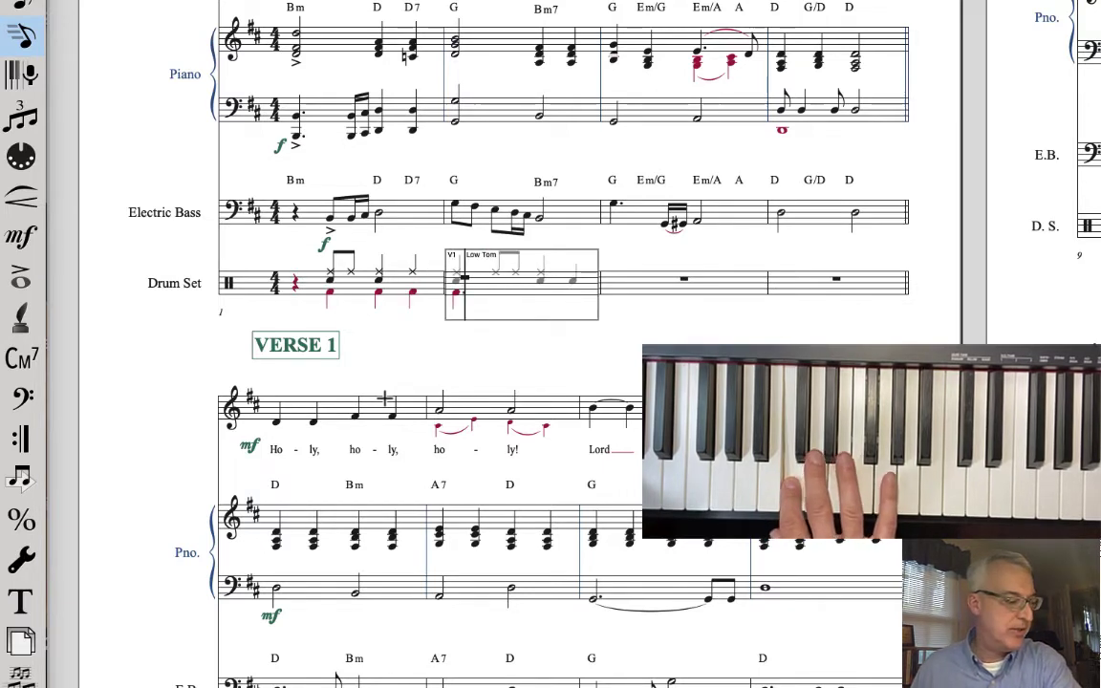
key(4)
key(5)
key(5)
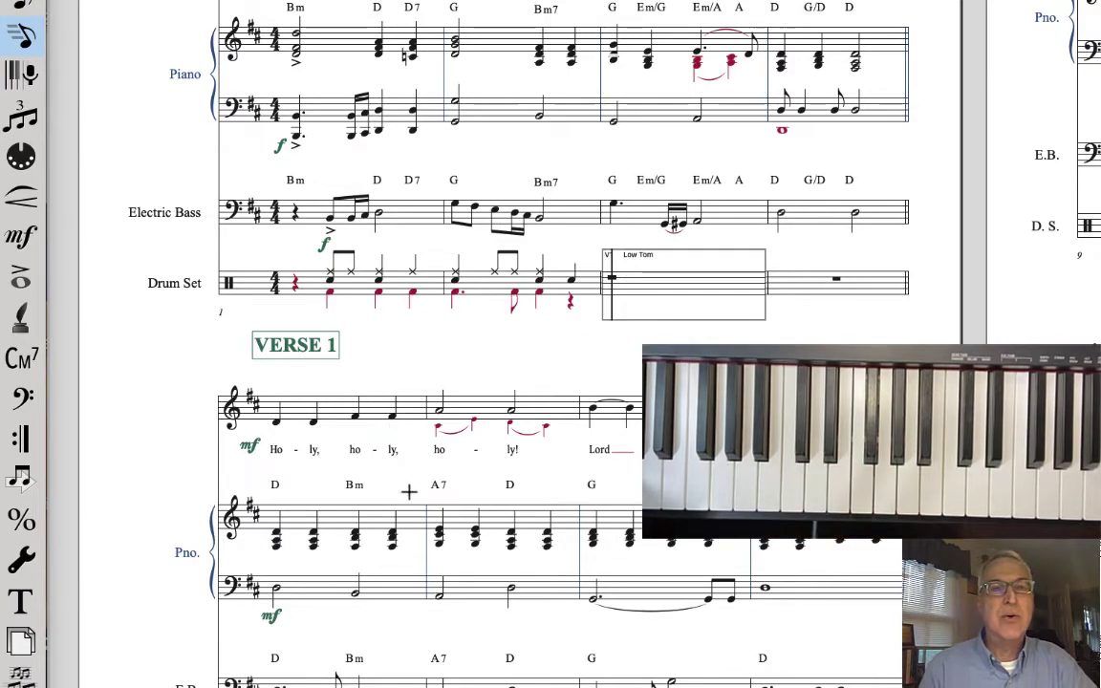
click(451, 350)
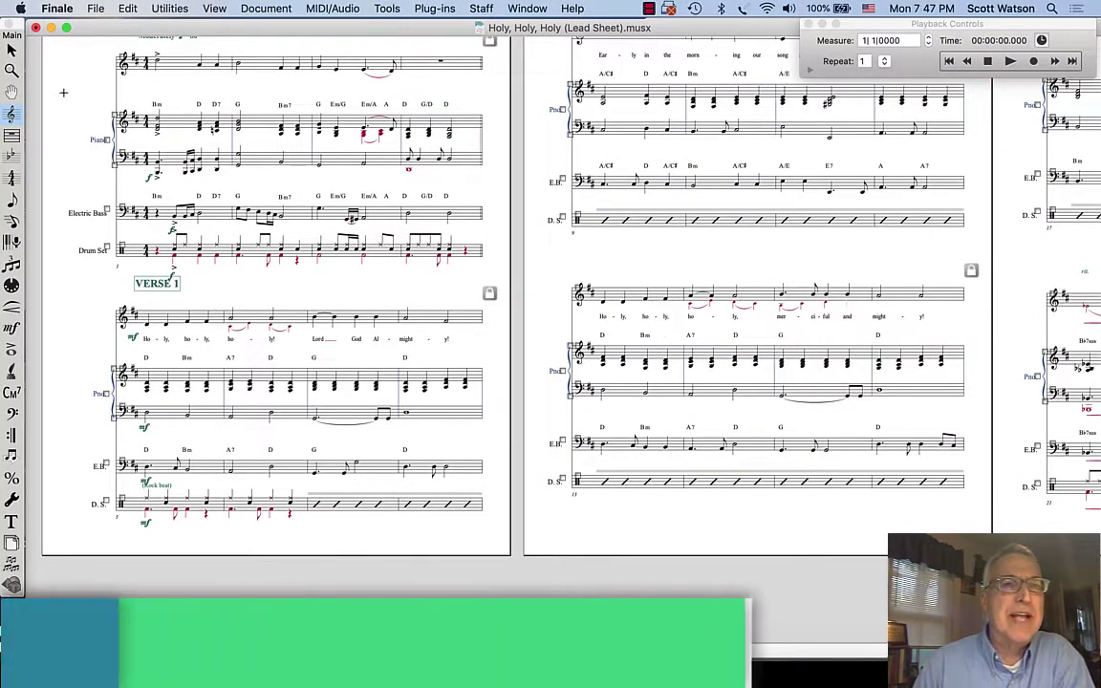
Lower the VERSE 1 rehearsal mark slightly and move the Drum Set's opening f dynamic up to the left of the accent.
key(Escape)
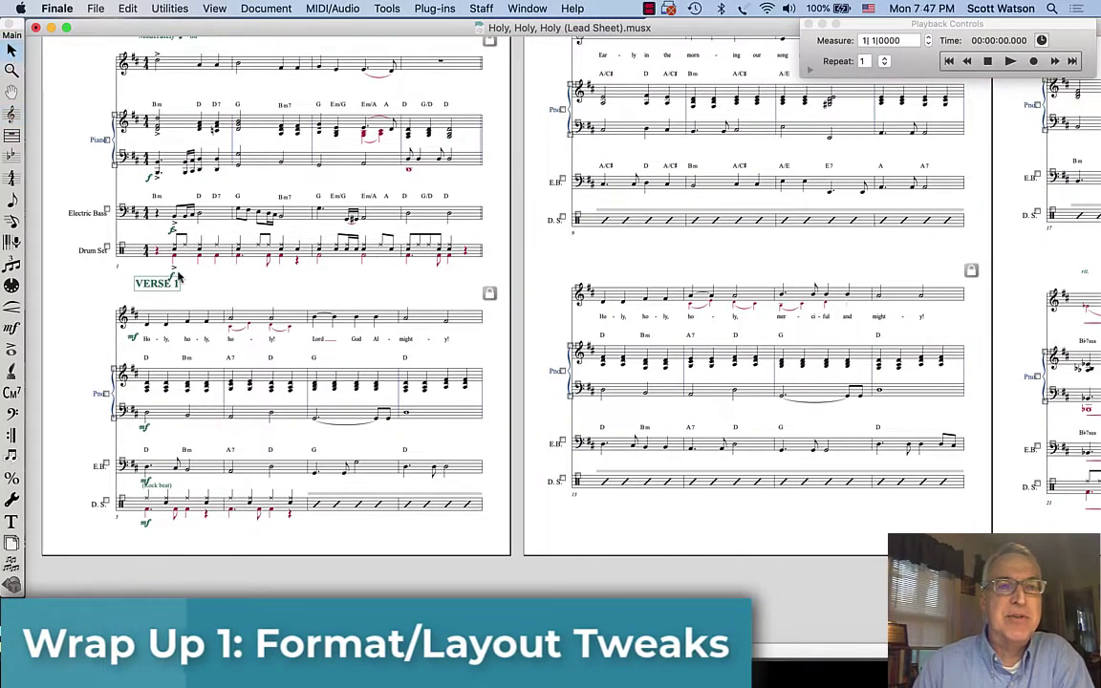
drag(157, 284, 156, 295)
mouse_move(226, 335)
mouse_down()
mouse_move(226, 319)
mouse_move(225, 339)
mouse_up()
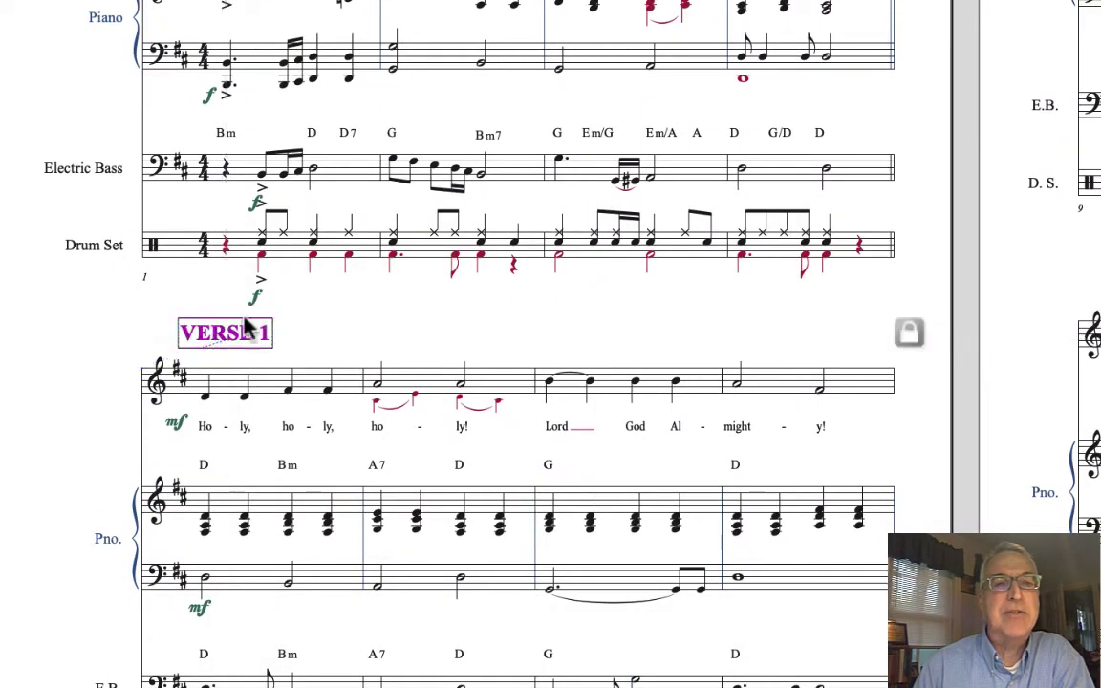
drag(255, 300, 238, 284)
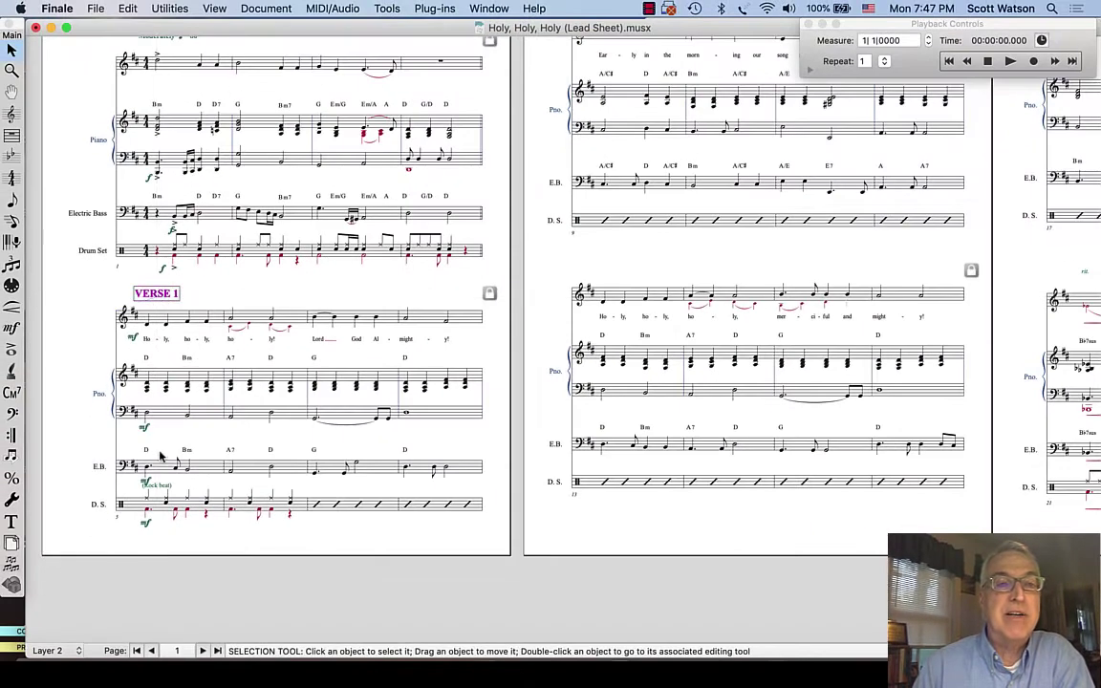
Raise the Electric Bass staff slightly and lower the Drum Set staff to widen the gap between them.
scroll(129, 543, down, 2)
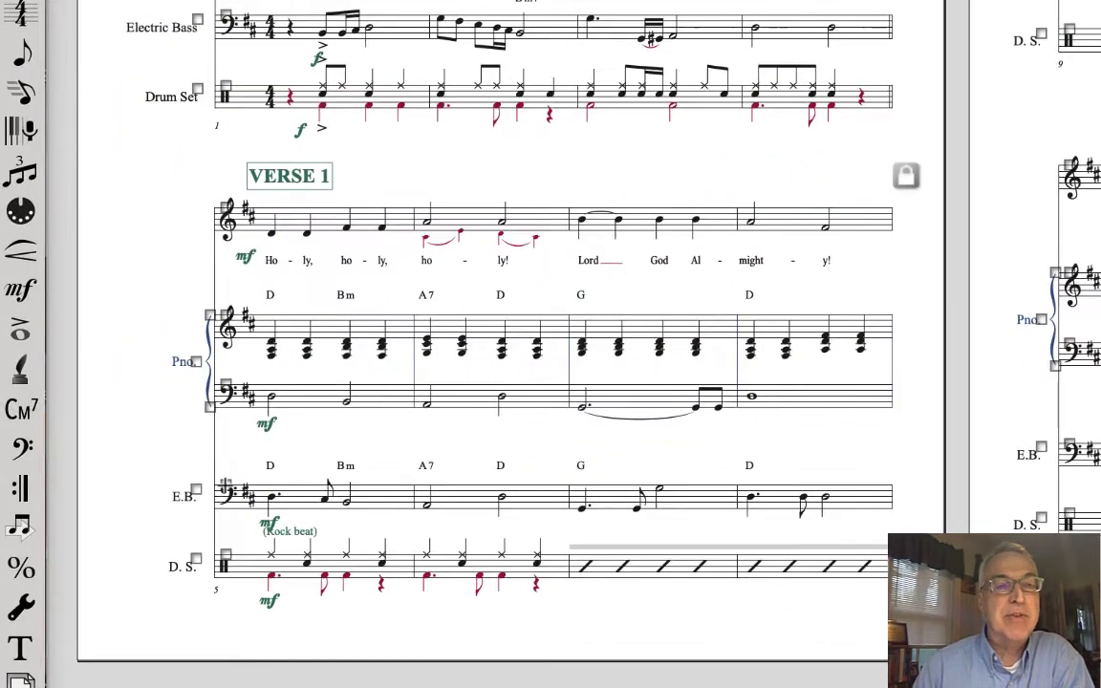
mouse_move(226, 485)
mouse_down()
mouse_move(226, 451)
mouse_move(225, 467)
mouse_up()
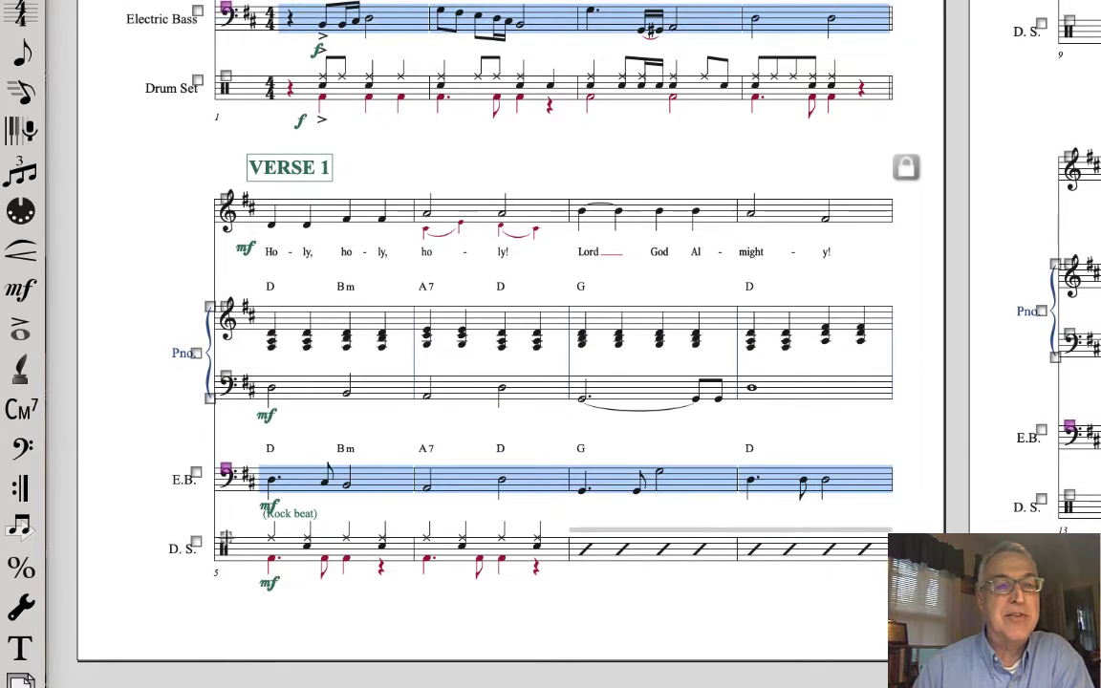
click(227, 541)
drag(226, 541, 226, 567)
Use the Page Layout Tool to raise the first system so that both systems fit on page 1.
scroll(291, 377, up, 4)
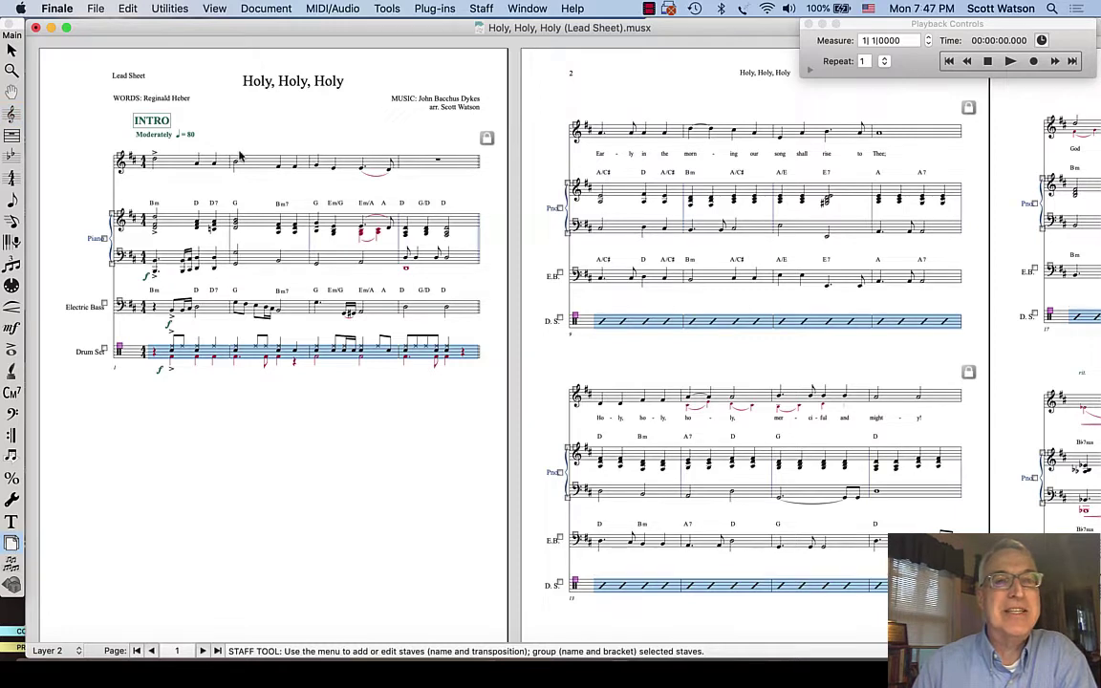
click(12, 544)
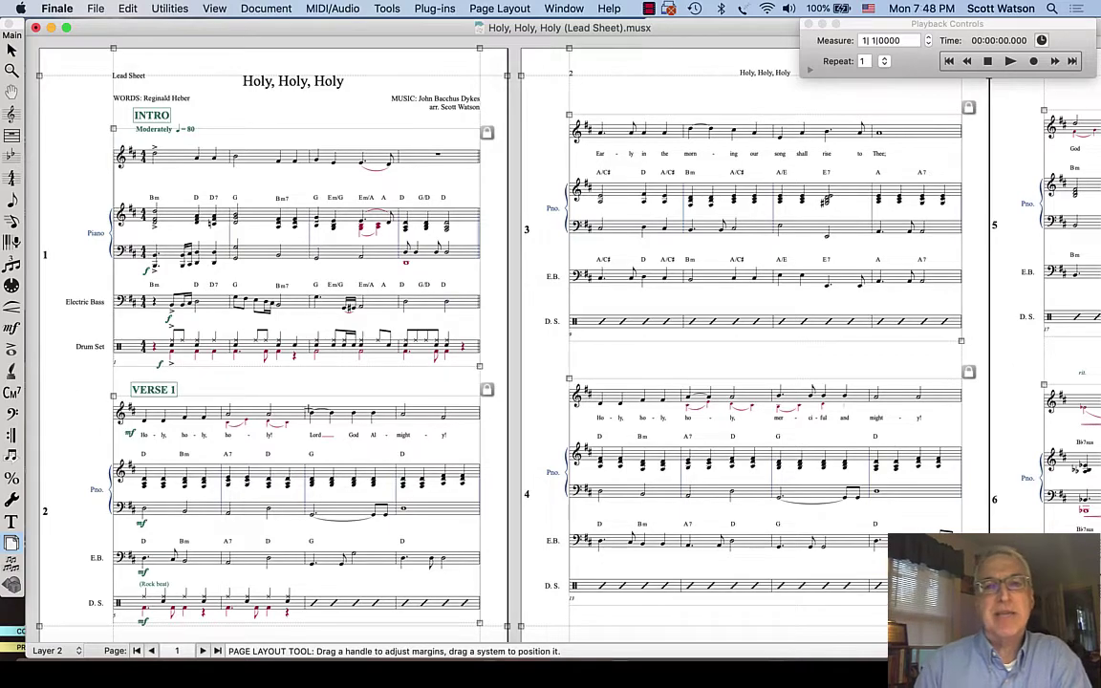
Check the system spacing and page layout on every page through the final system.
scroll(616, 336, down, 2)
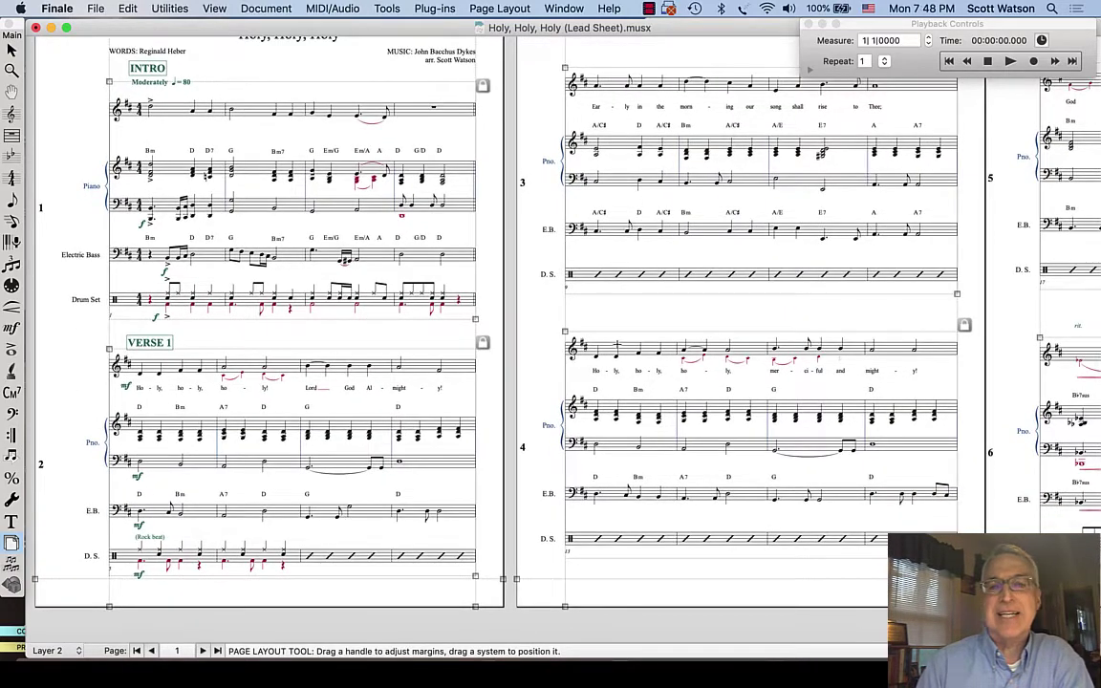
scroll(615, 344, right, 15)
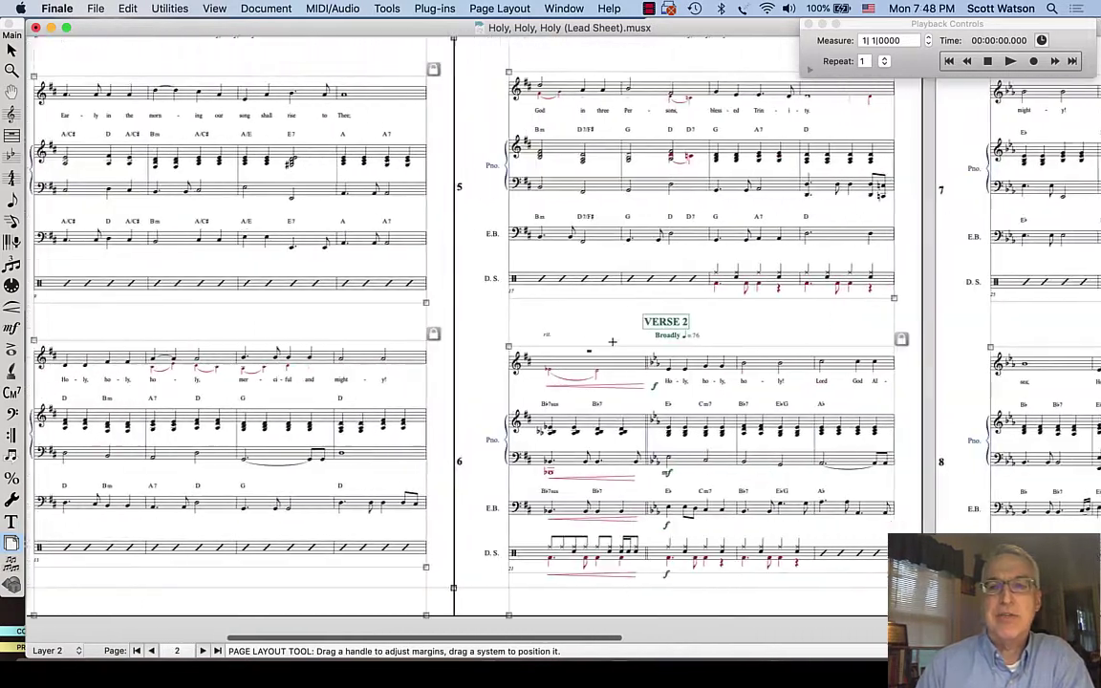
scroll(613, 341, right, 2)
scroll(589, 413, down, 2)
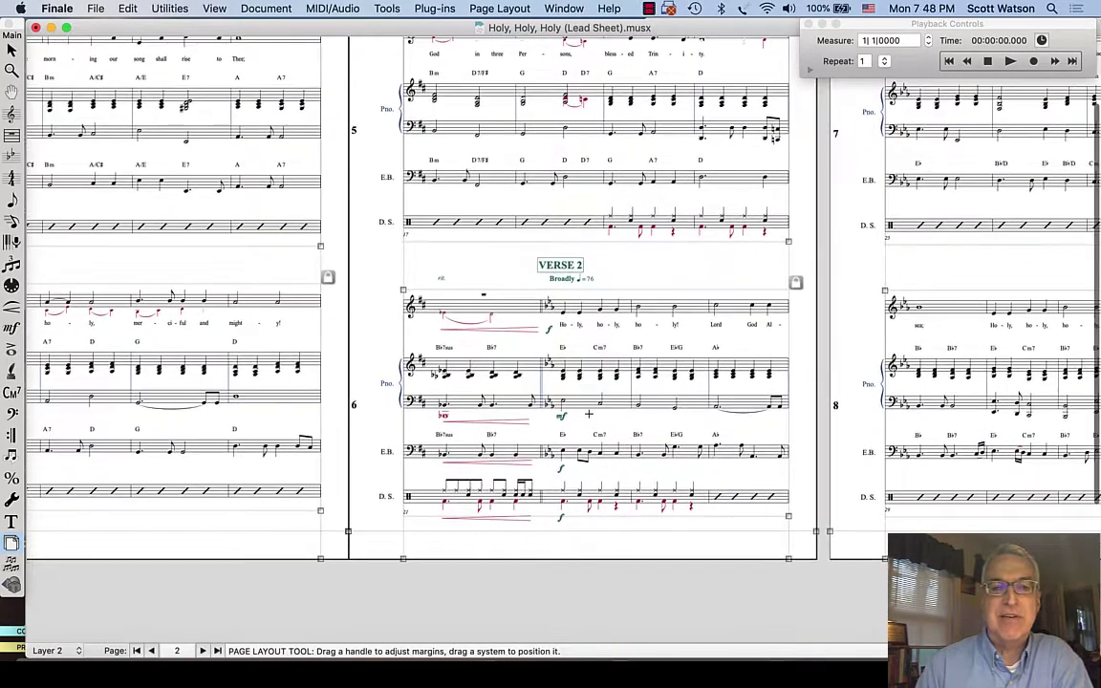
scroll(589, 412, up, 3)
scroll(589, 413, right, 14)
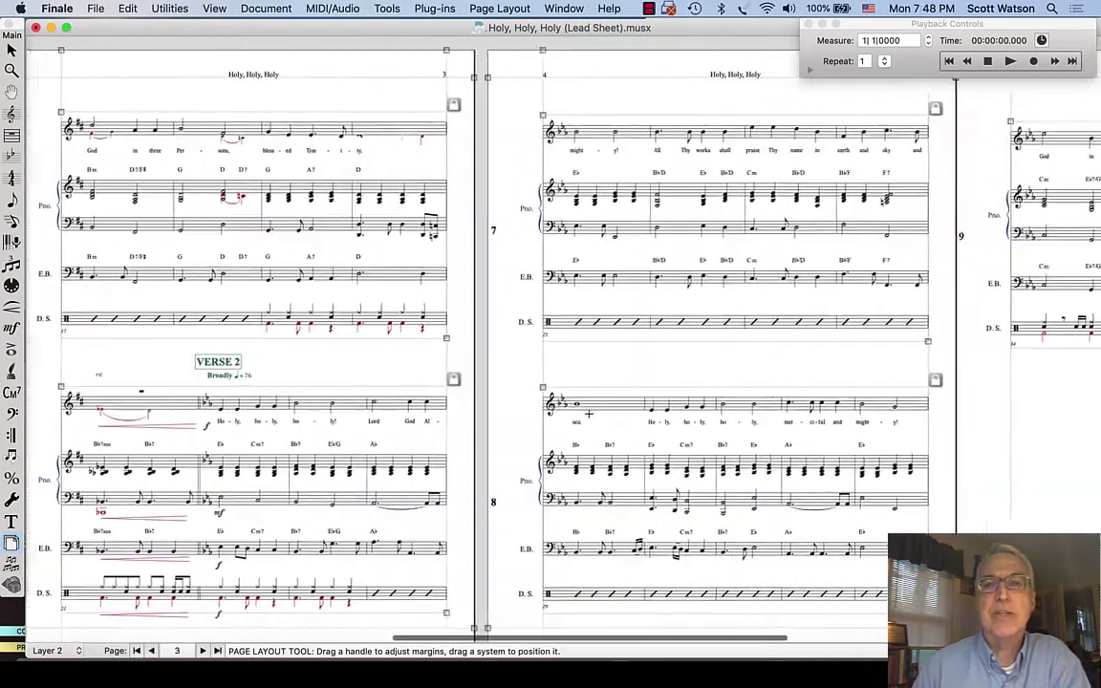
scroll(589, 413, right, 5)
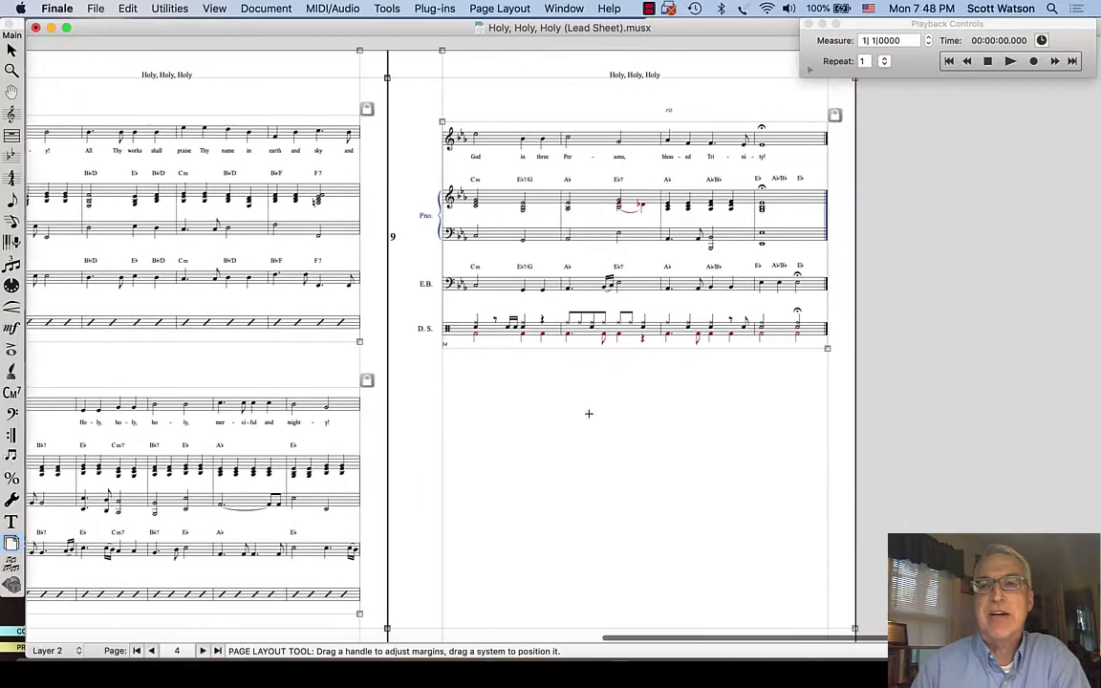
Play back the score from measure 1 with the Selection Tool active to check the arrangement by ear, and stop playback in Verse 1.
scroll(589, 413, left, 20)
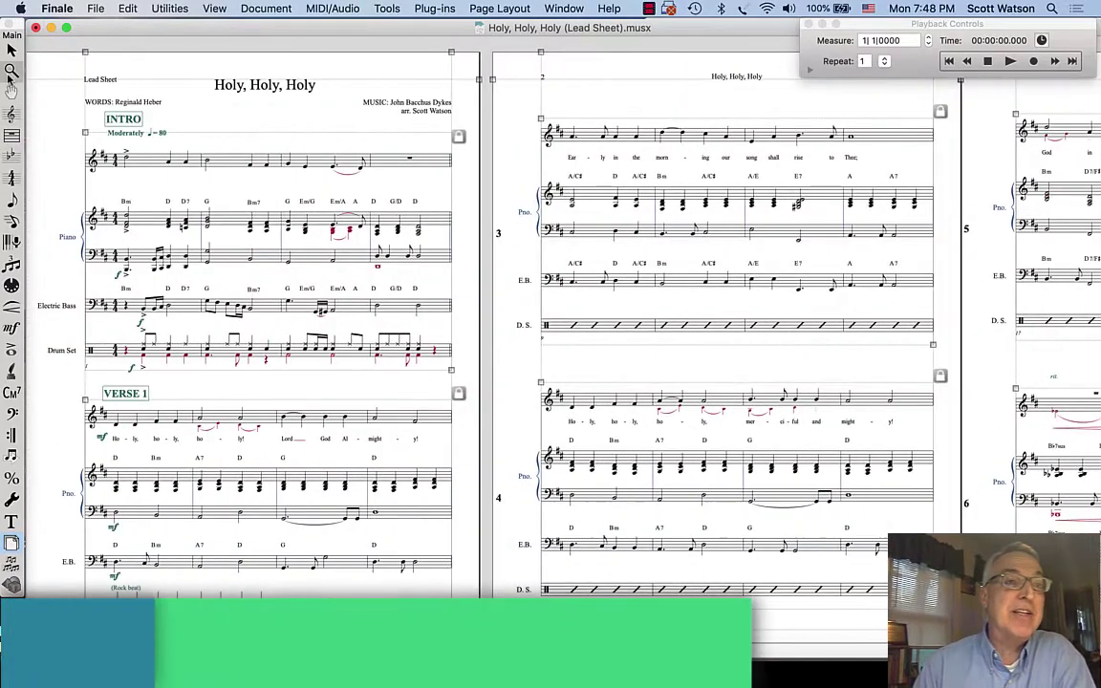
click(11, 50)
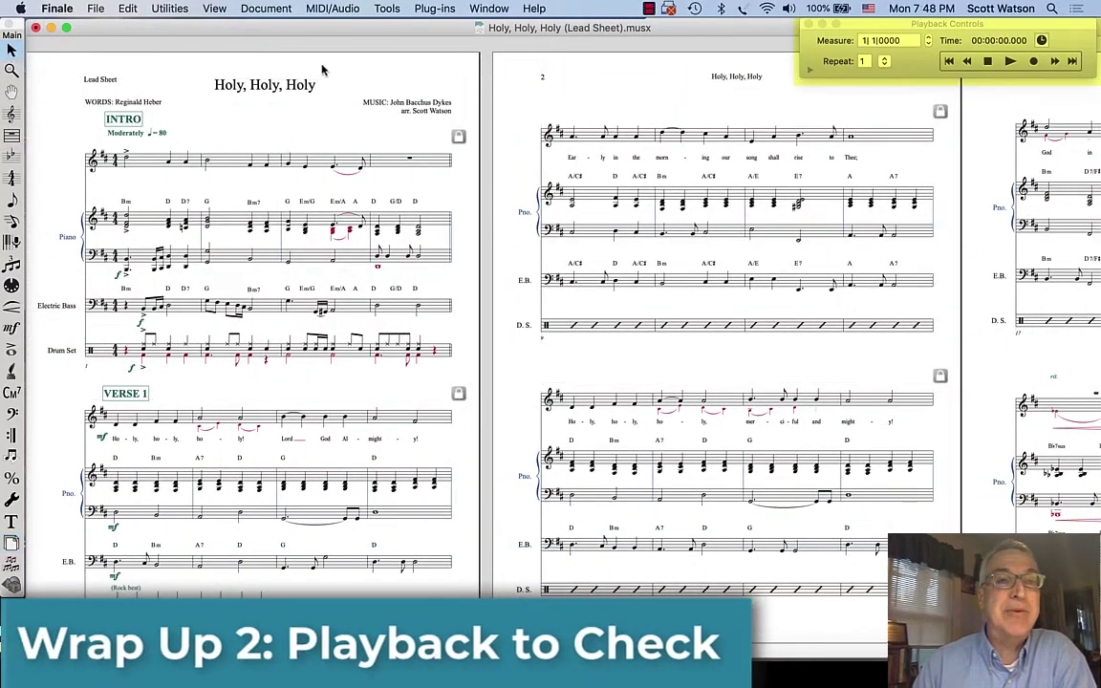
click(989, 63)
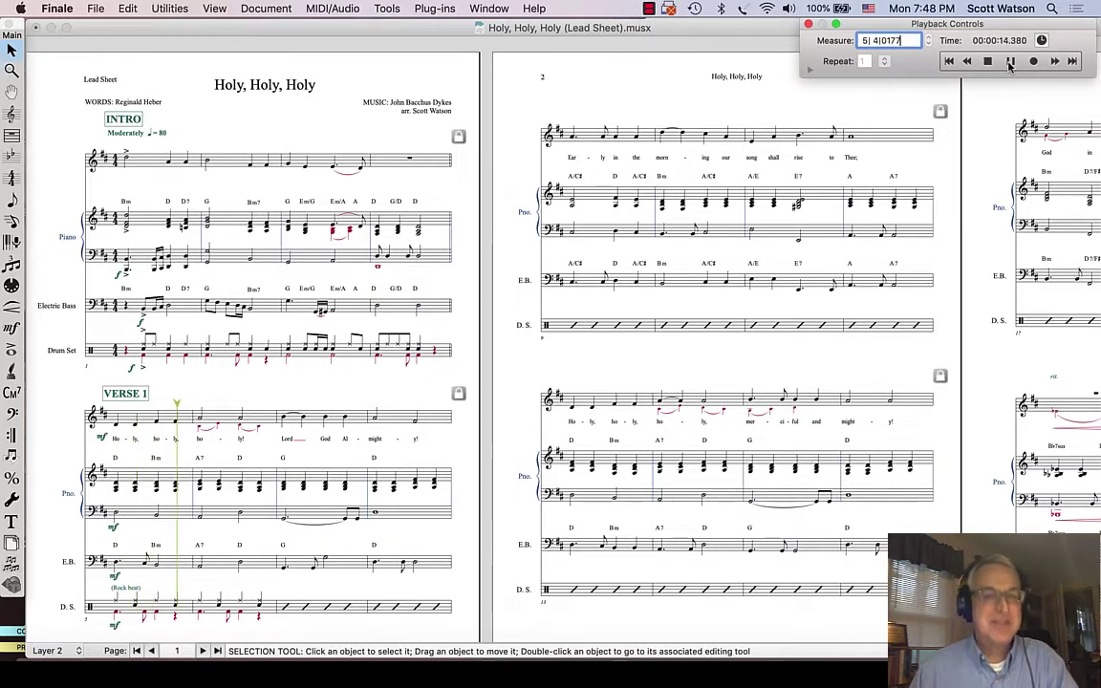
click(988, 62)
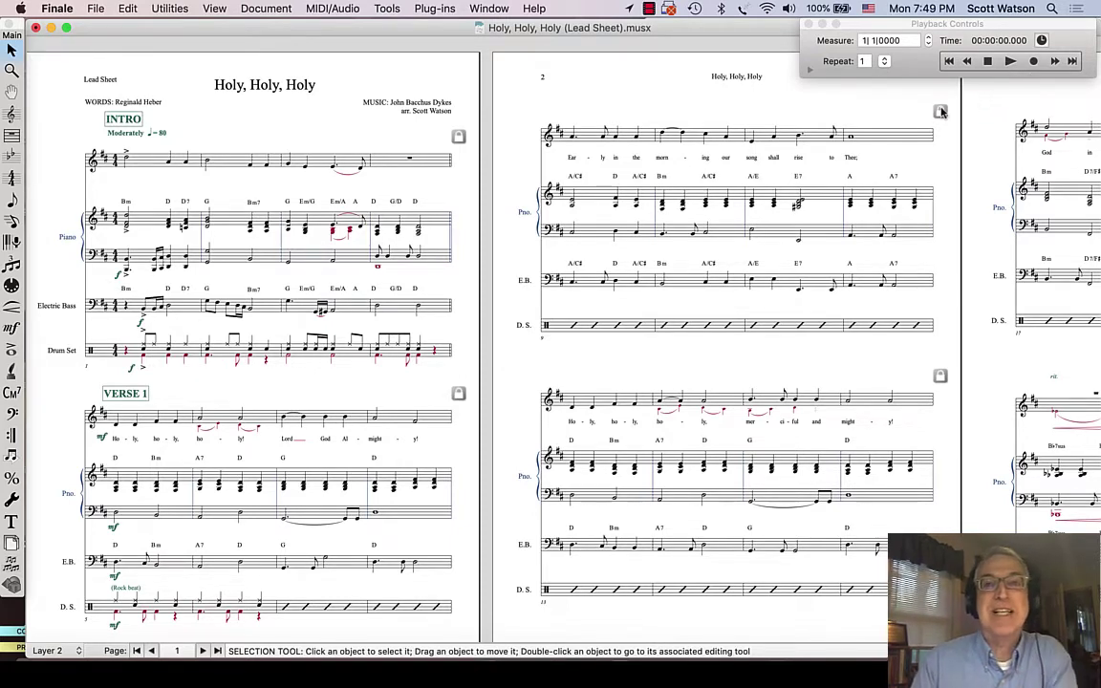
Print only the full score to PDF with Fit to page enabled, saving it to the Desktop as Holy, Holy, Holy (Rhythm Chart).pdf.
scroll(941, 112, left, 1)
click(96, 9)
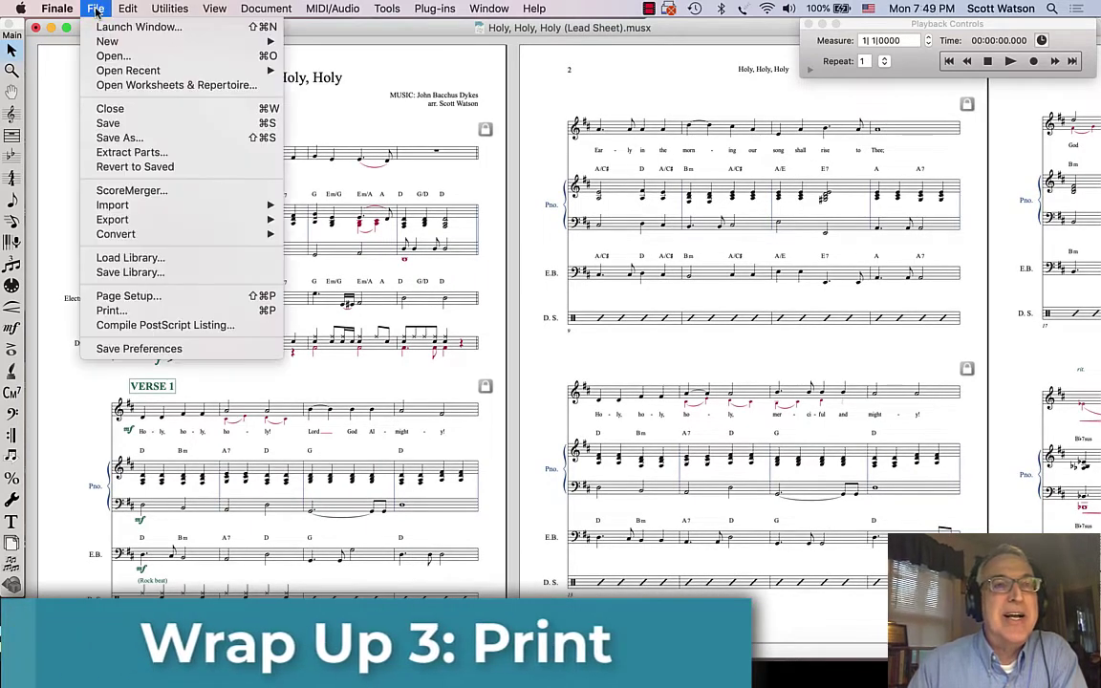
click(111, 311)
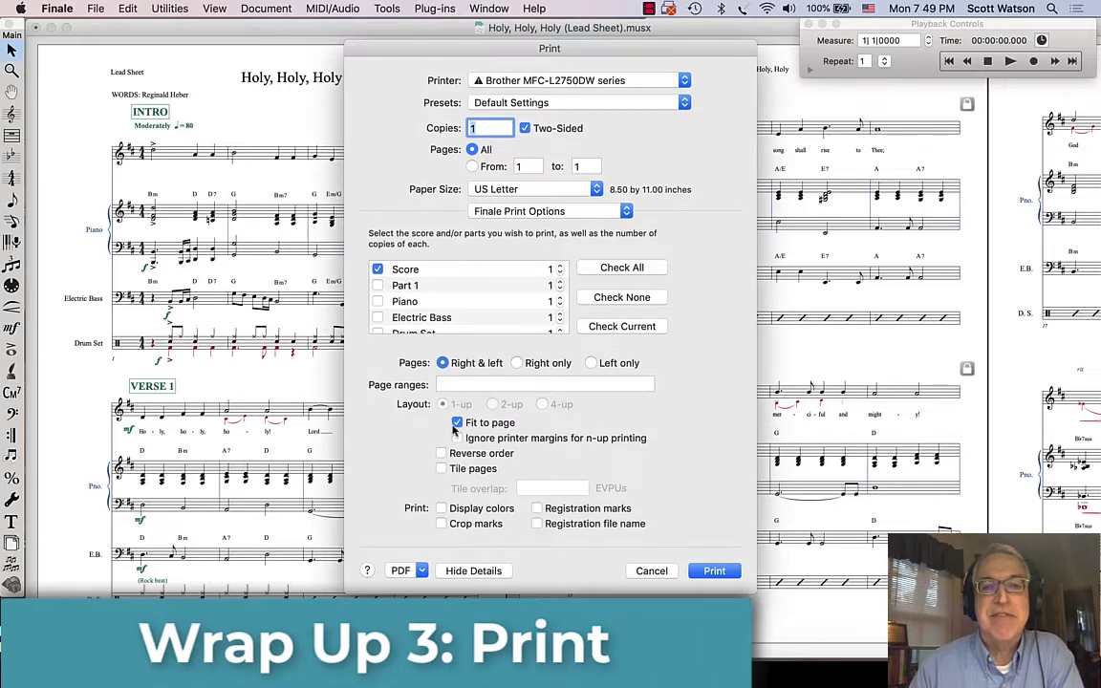
click(457, 424)
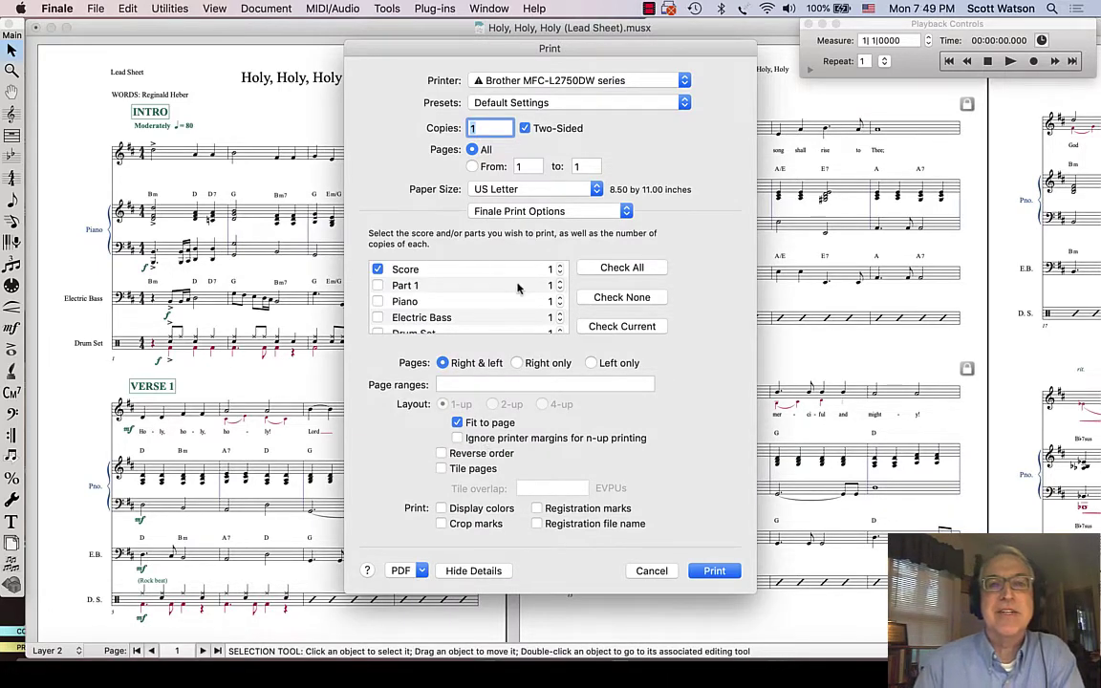
click(396, 571)
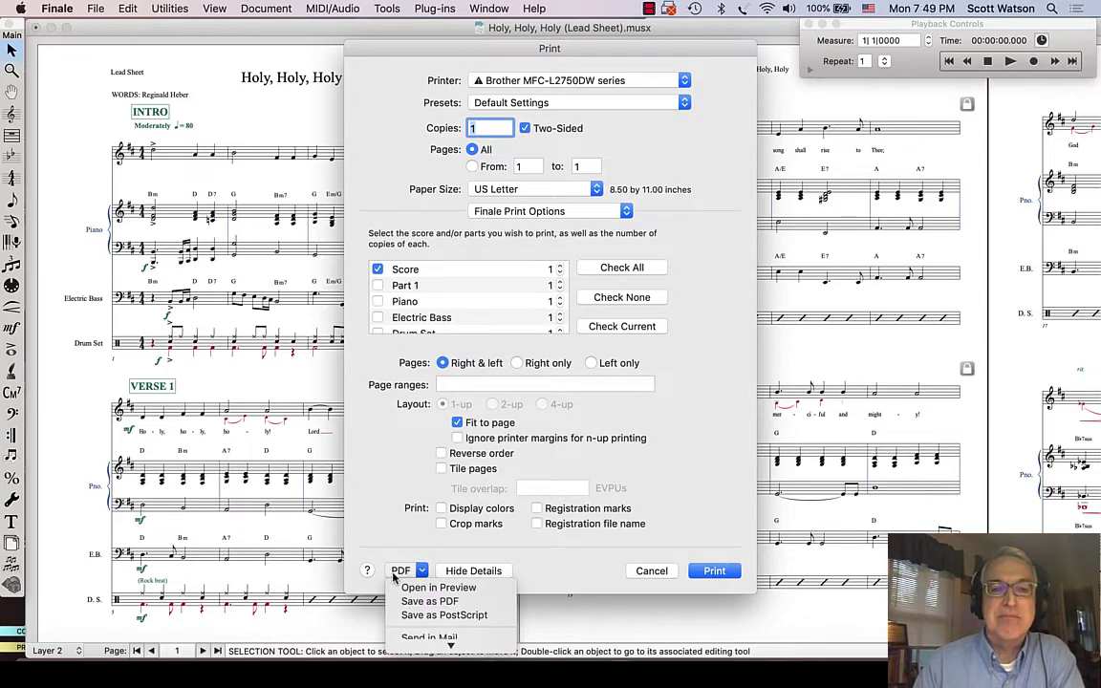
click(428, 602)
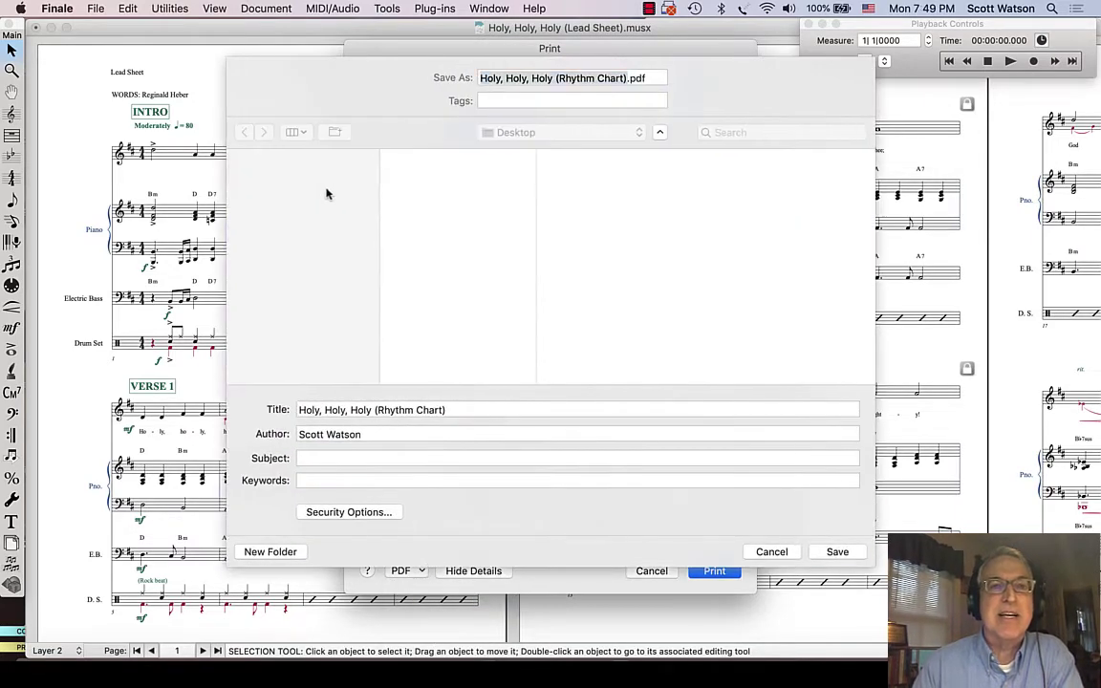
click(829, 557)
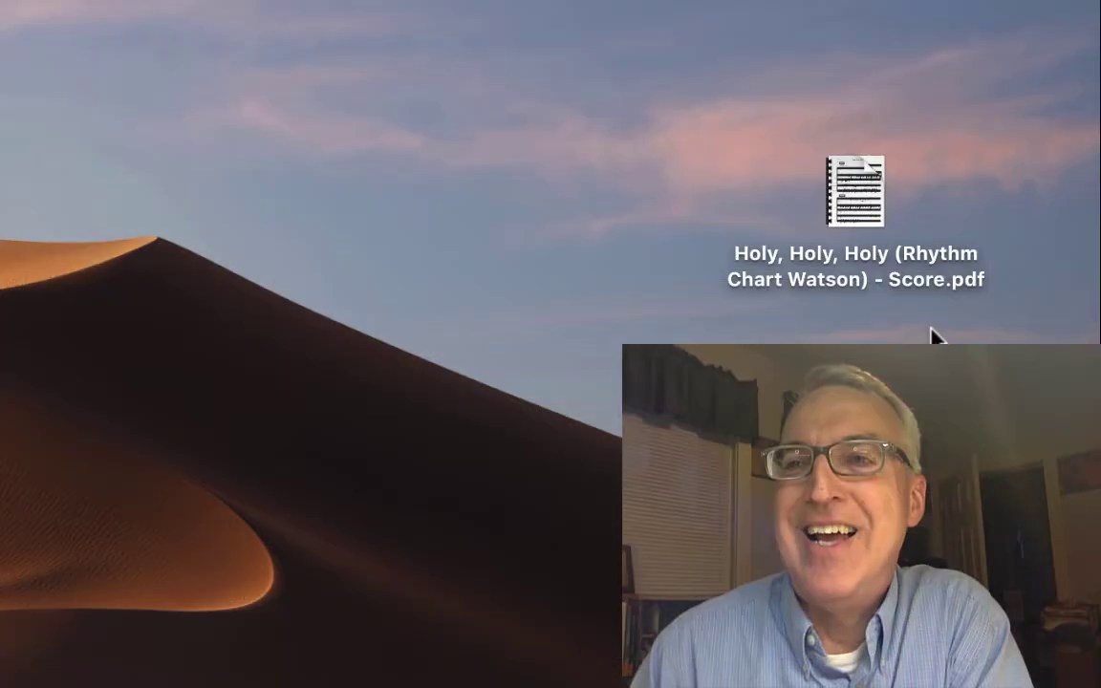
Open the exported score PDF from the desktop and review its first page from the title through Verse 1.
double_click(849, 191)
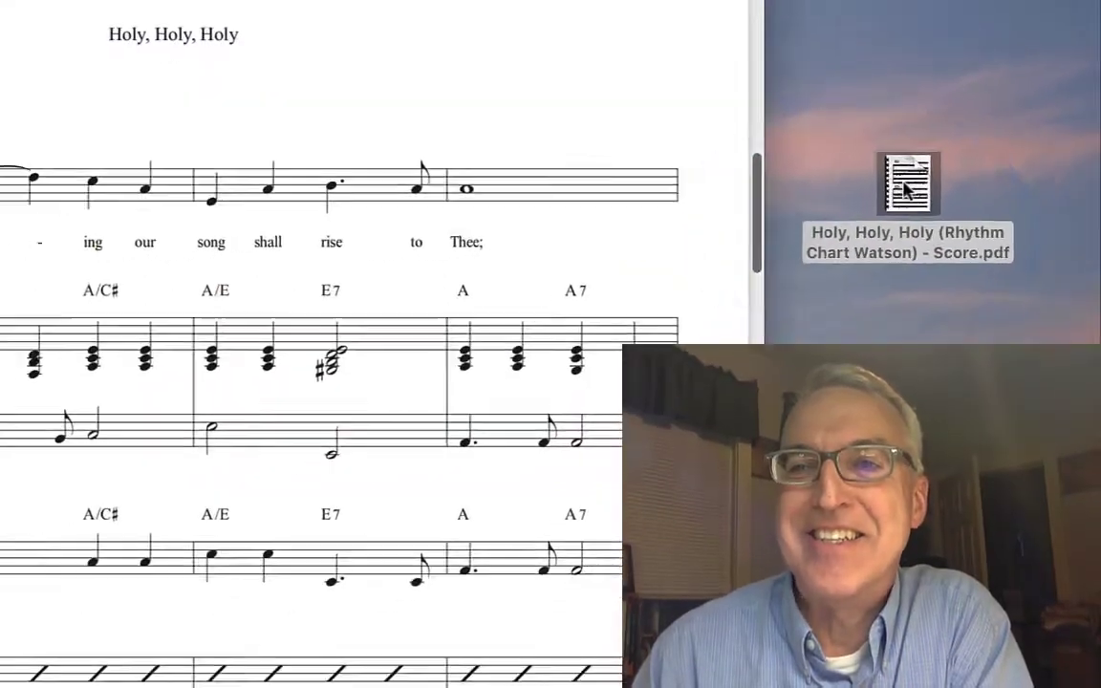
scroll(639, 191, up, 5)
scroll(639, 191, up, 10)
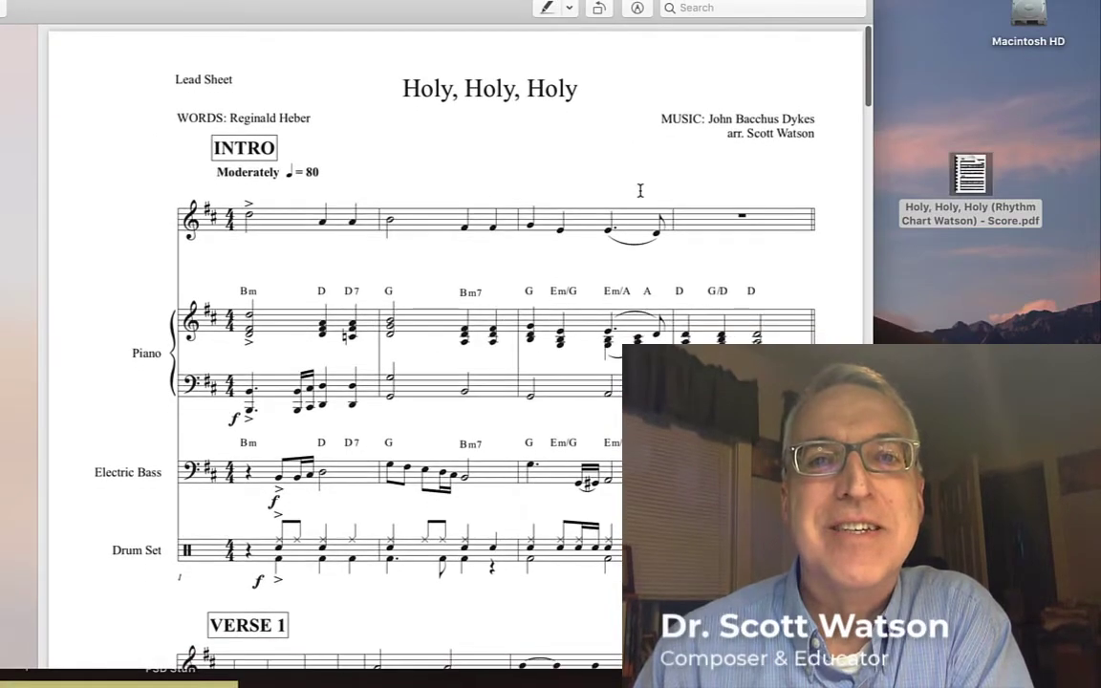
scroll(645, 192, down, 8)
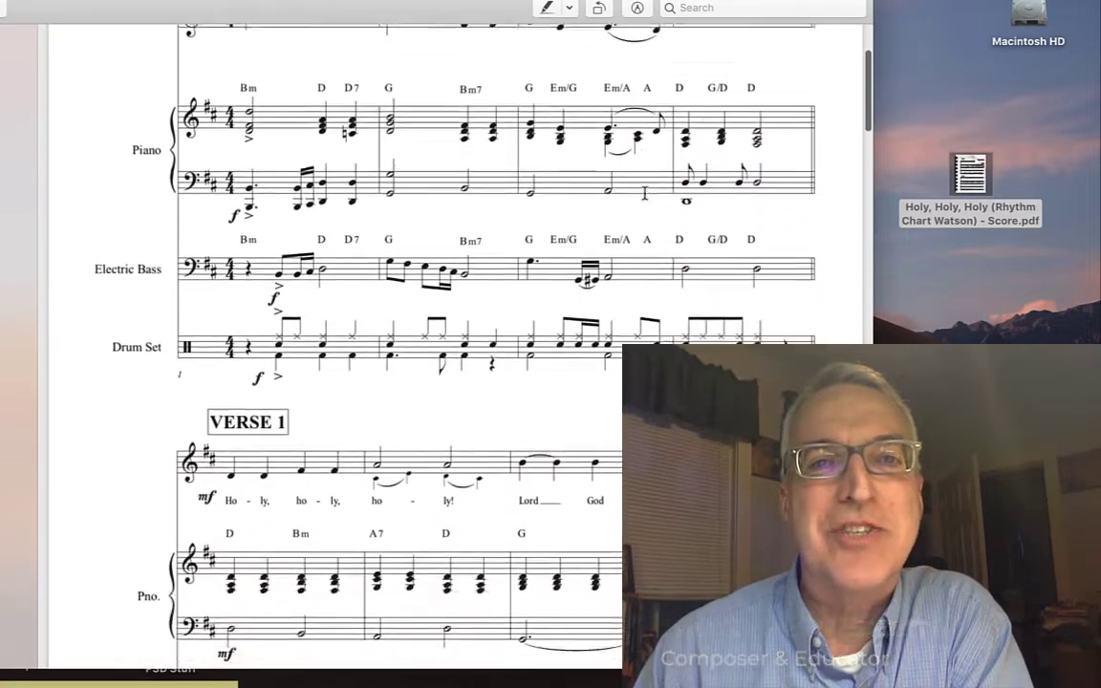